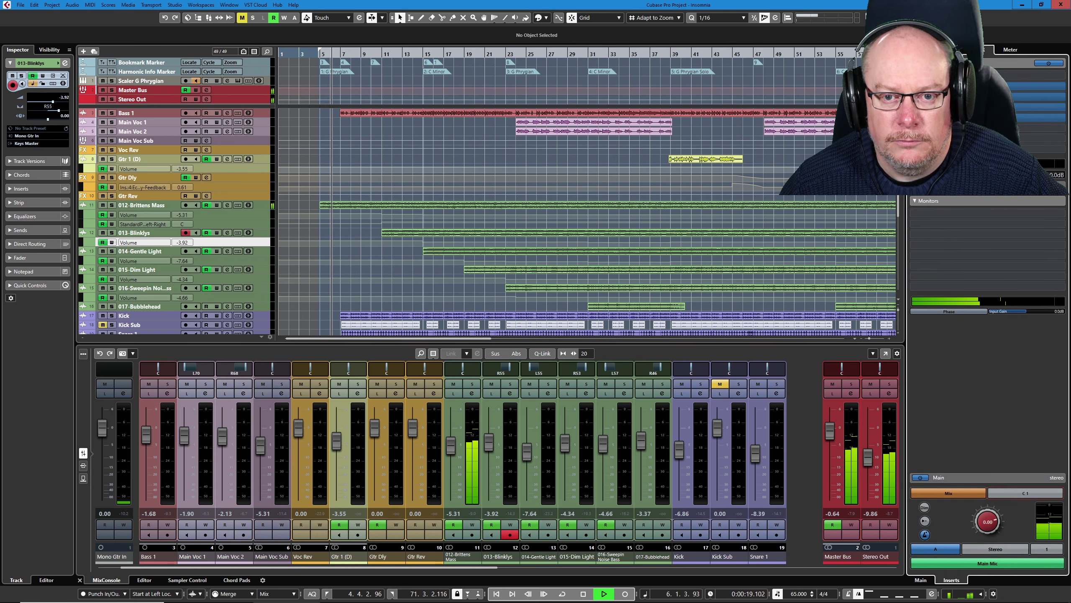
Step: Open the Kick channel's FabFilter Pro-G and Pro-Q 3 inserts for viewing, with the gate window above the equalizer window
key("ctrl+alt+r")
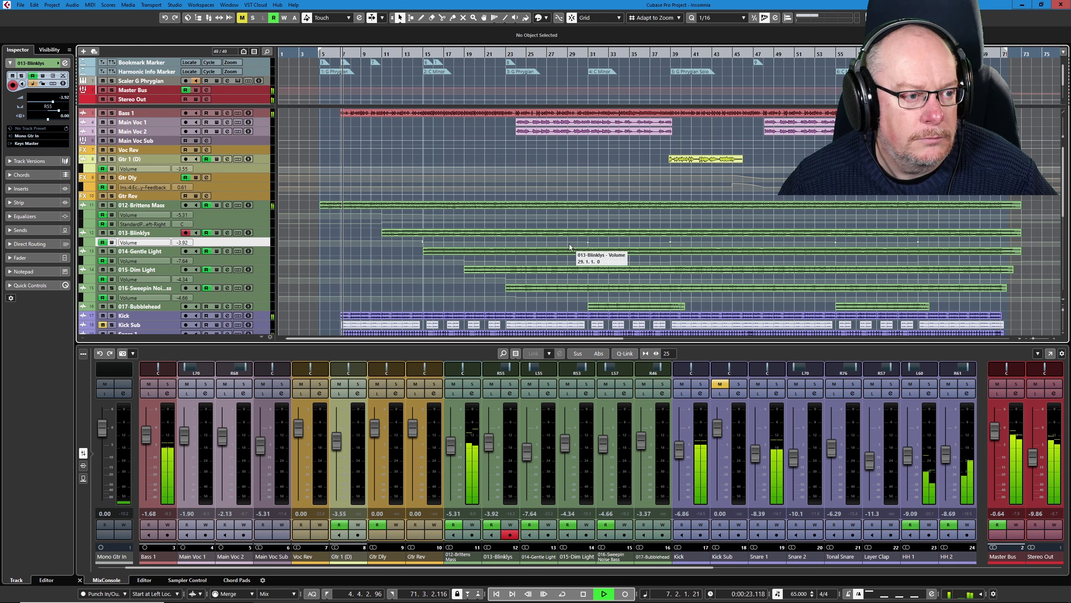
left_click(227, 315)
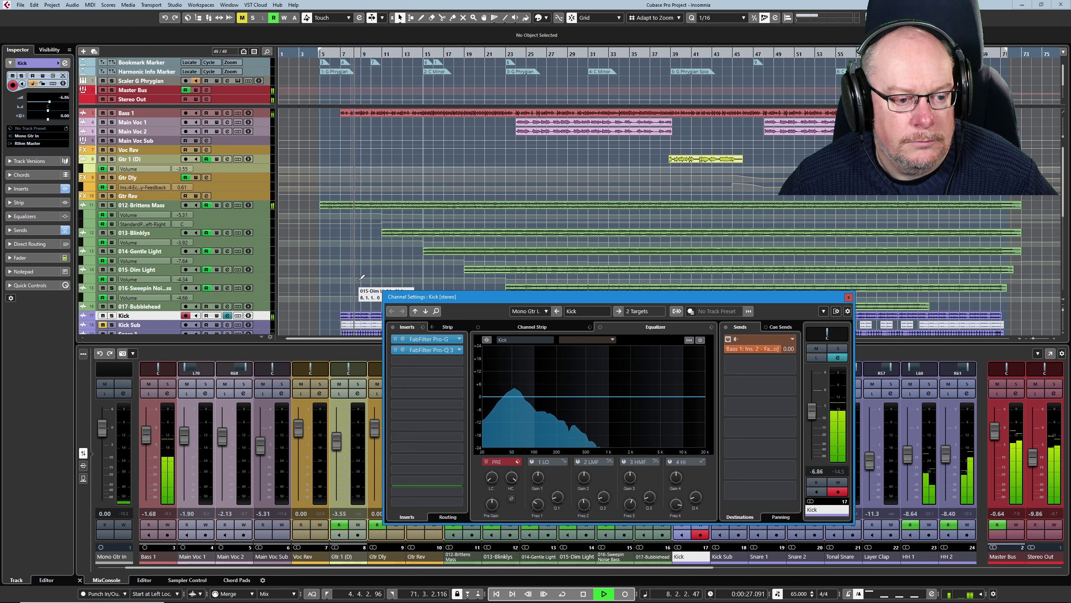
left_click(427, 340)
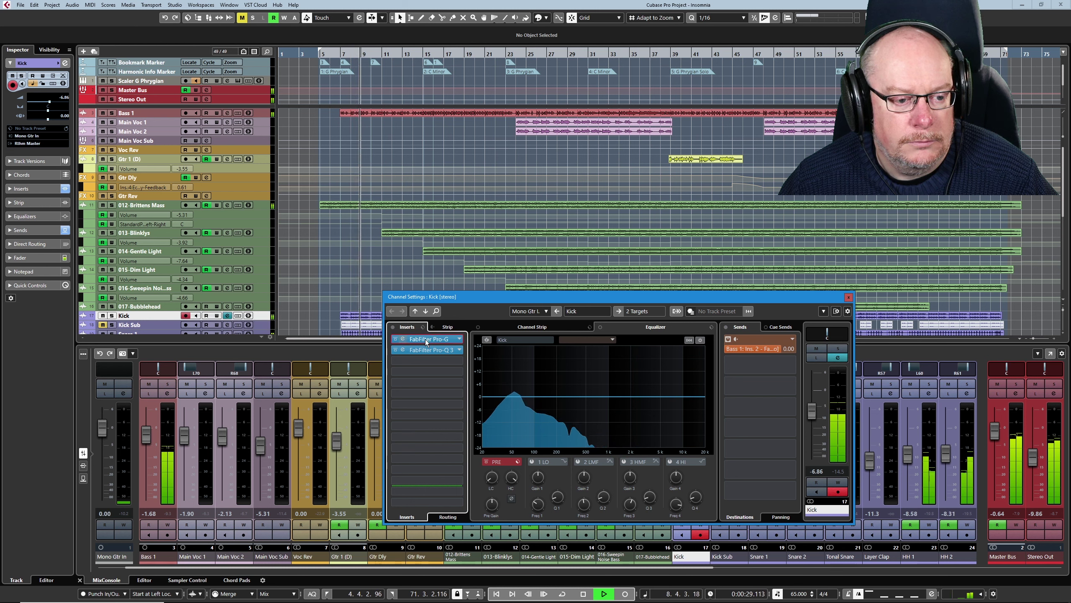
left_click_drag(500, 308, 159, 172)
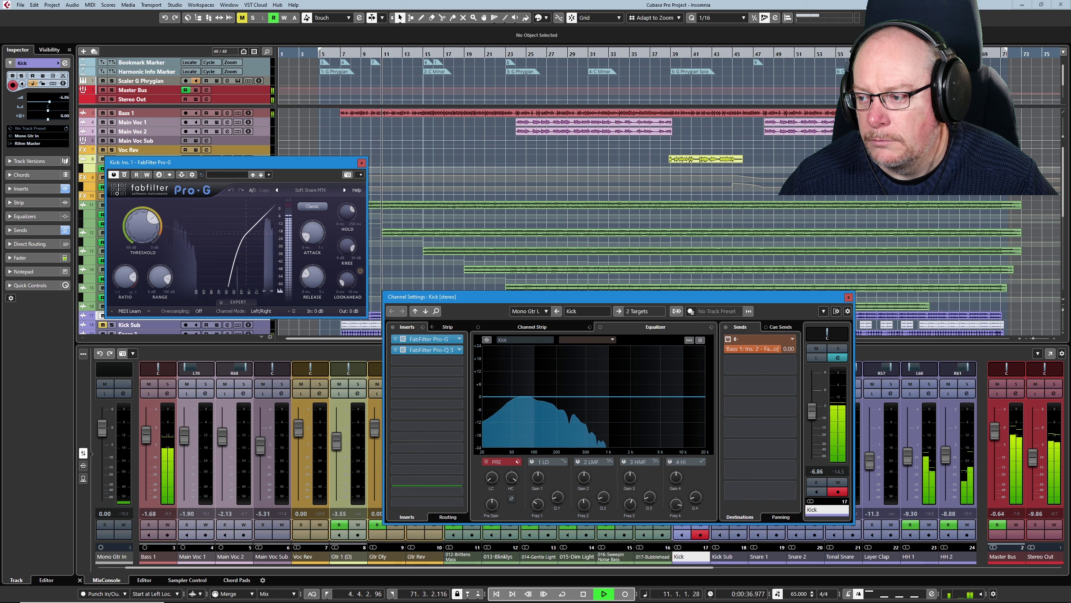
left_click_drag(1070, 195, 207, 288)
left_click_drag(172, 163, 136, 121)
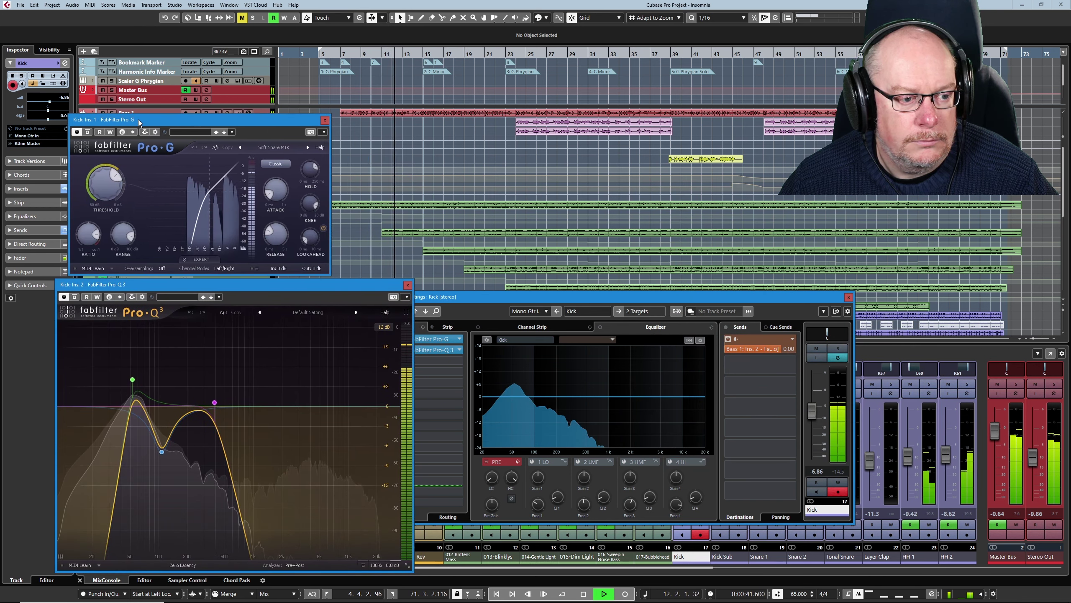
left_click(850, 298)
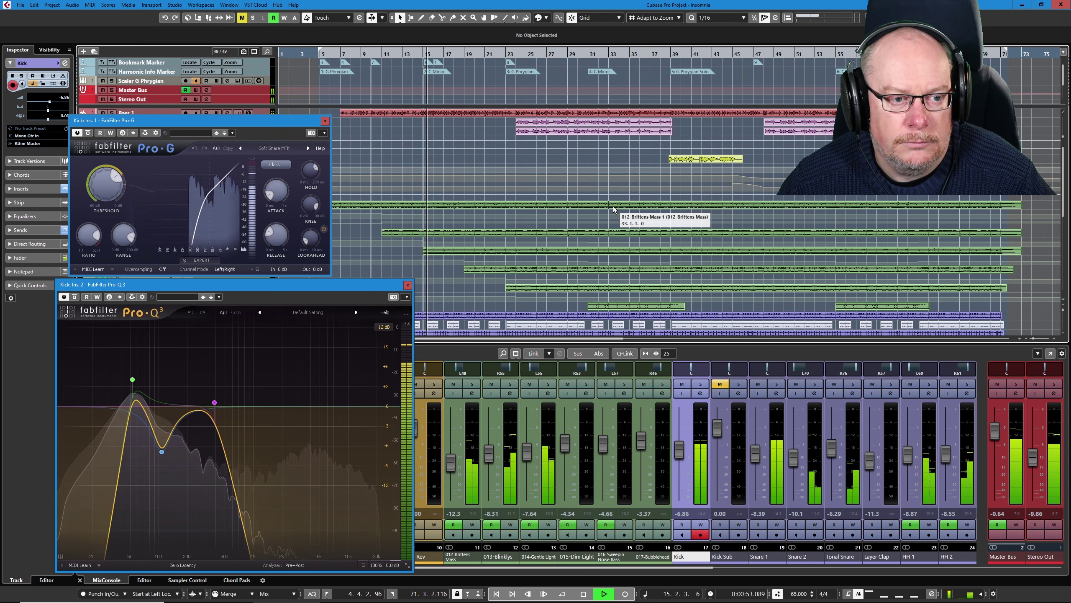
Step: Open the Bass 1 channel's first FabFilter Pro-C 2 compressor and check its side-chain routing
left_click(227, 112)
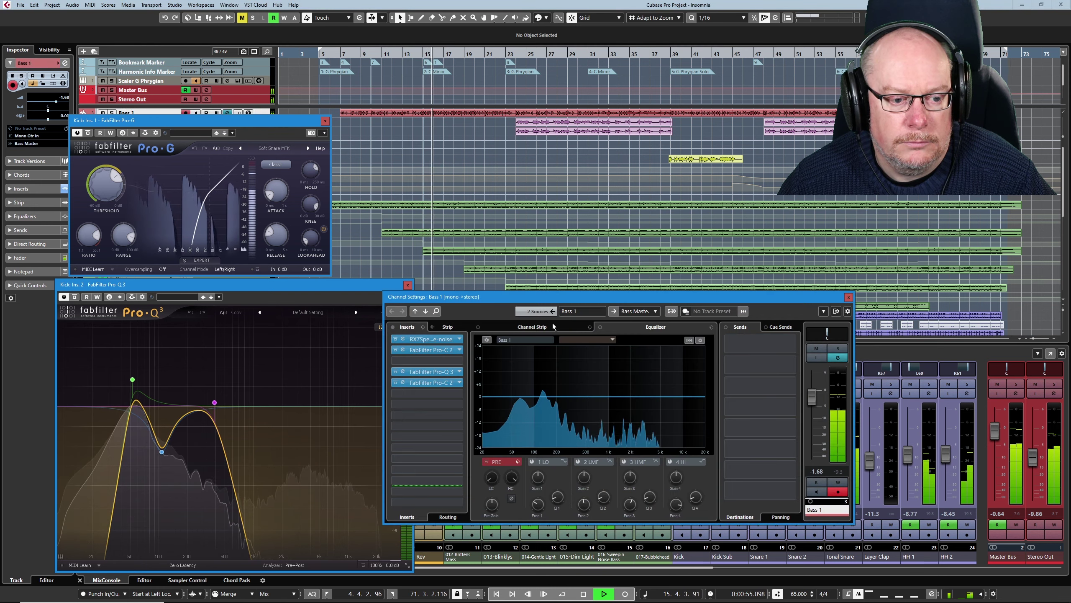
left_click_drag(509, 298, 661, 321)
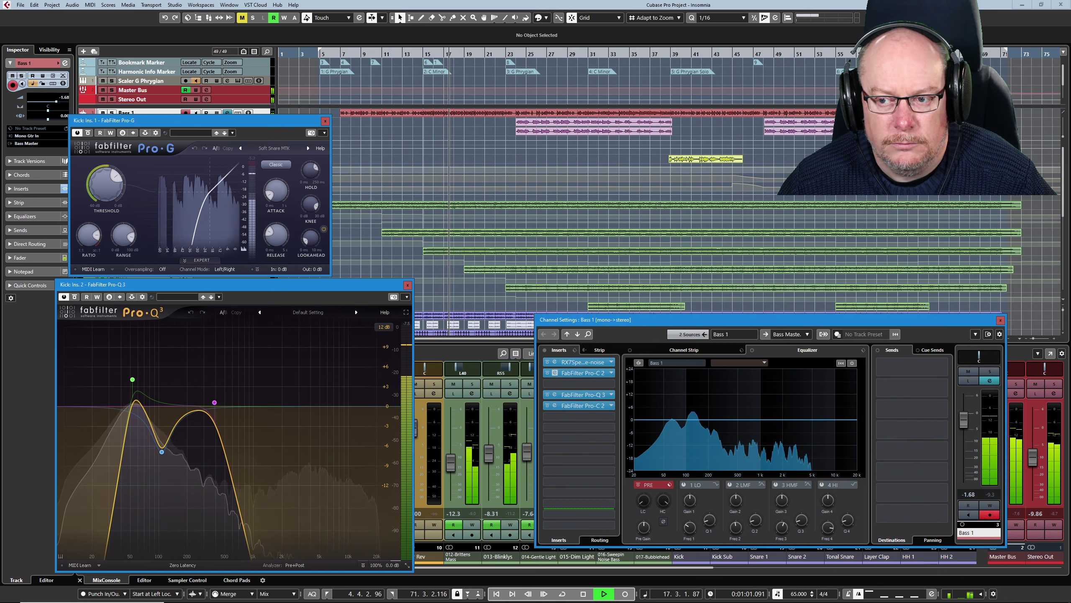
left_click(583, 373)
left_click_drag(1032, 150, 647, 154)
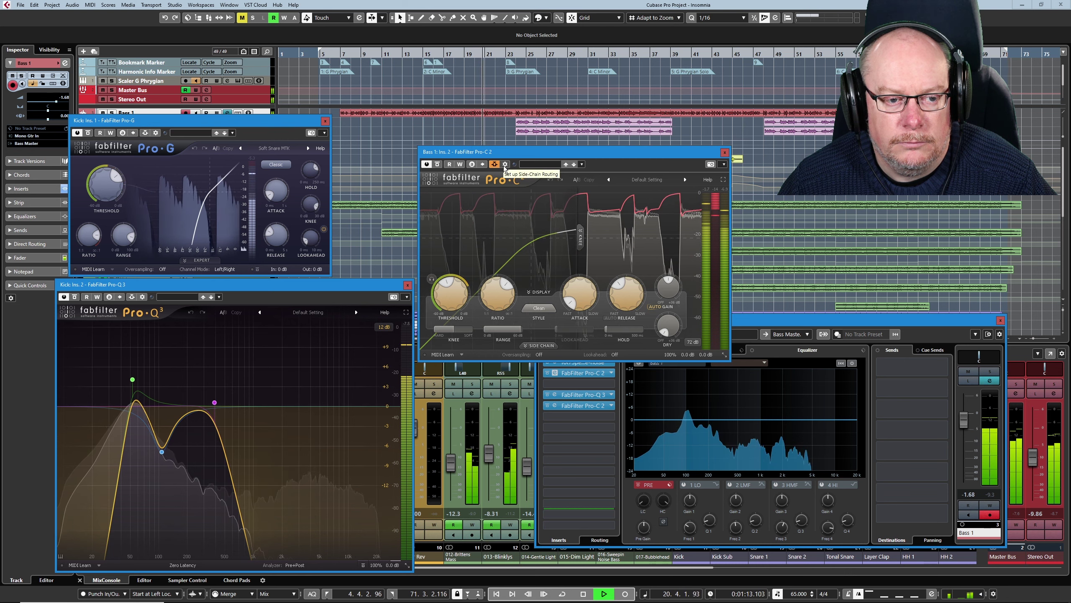
left_click(504, 166)
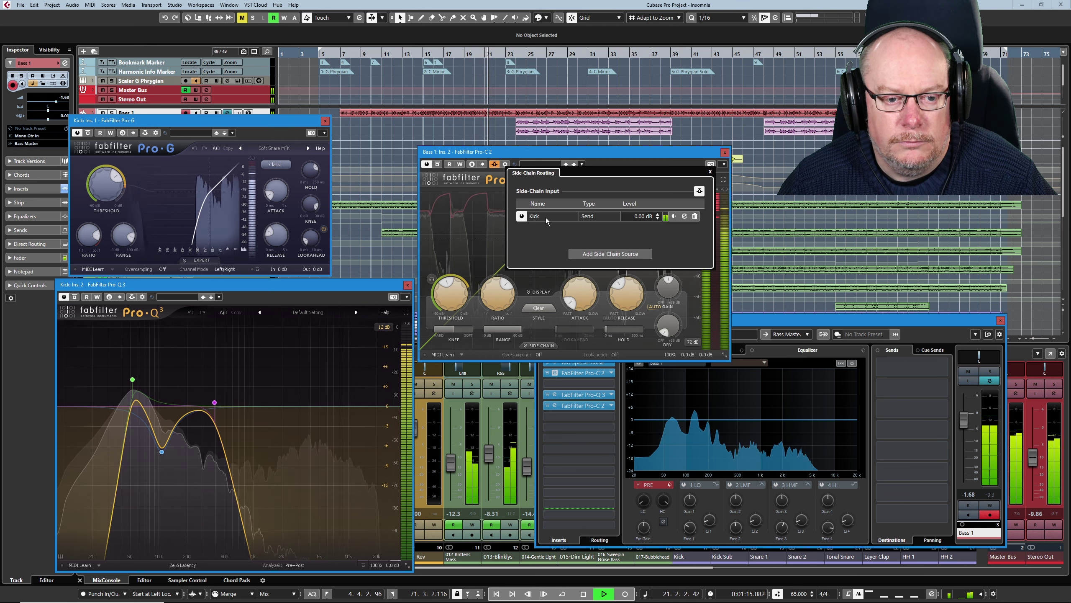
left_click(711, 171)
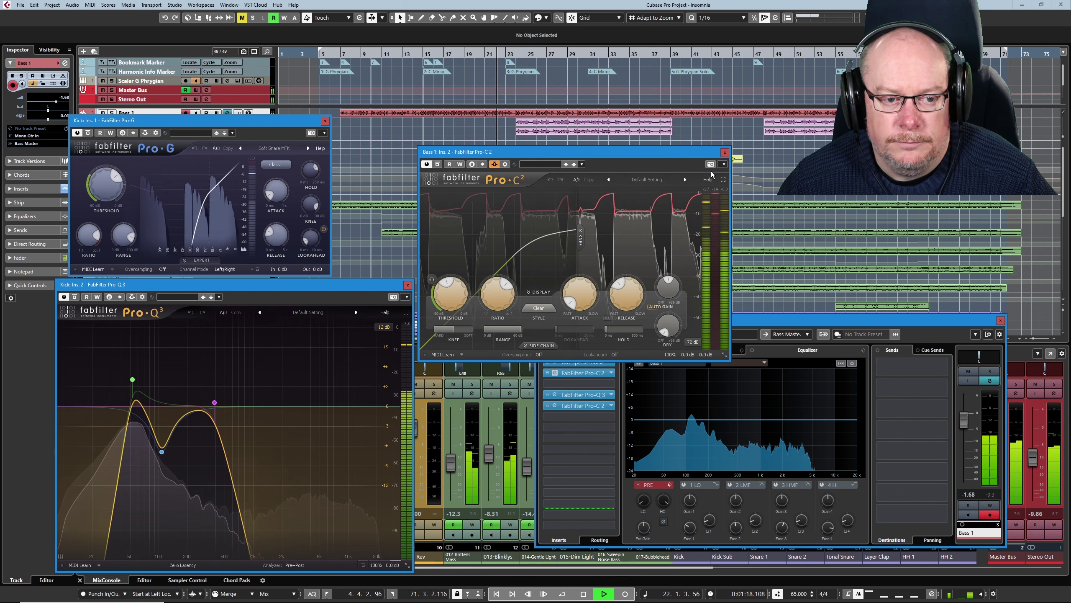
Step: Close the Bass 1 compressor and channel settings along with the Kick channel's Pro-Q 3 and Pro-G windows
left_click(727, 153)
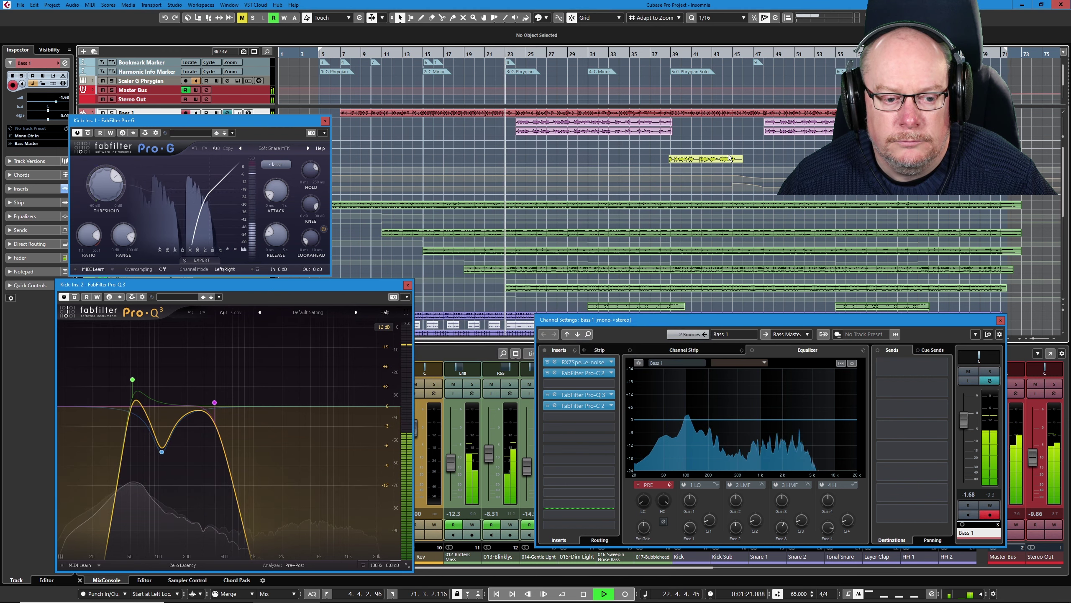
left_click(1000, 321)
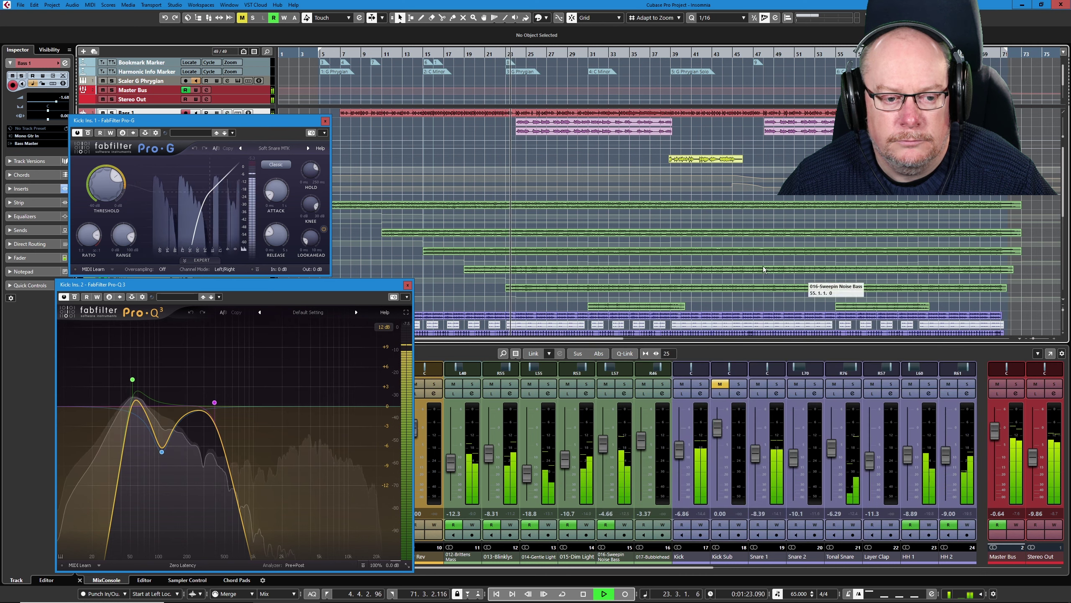
left_click(408, 285)
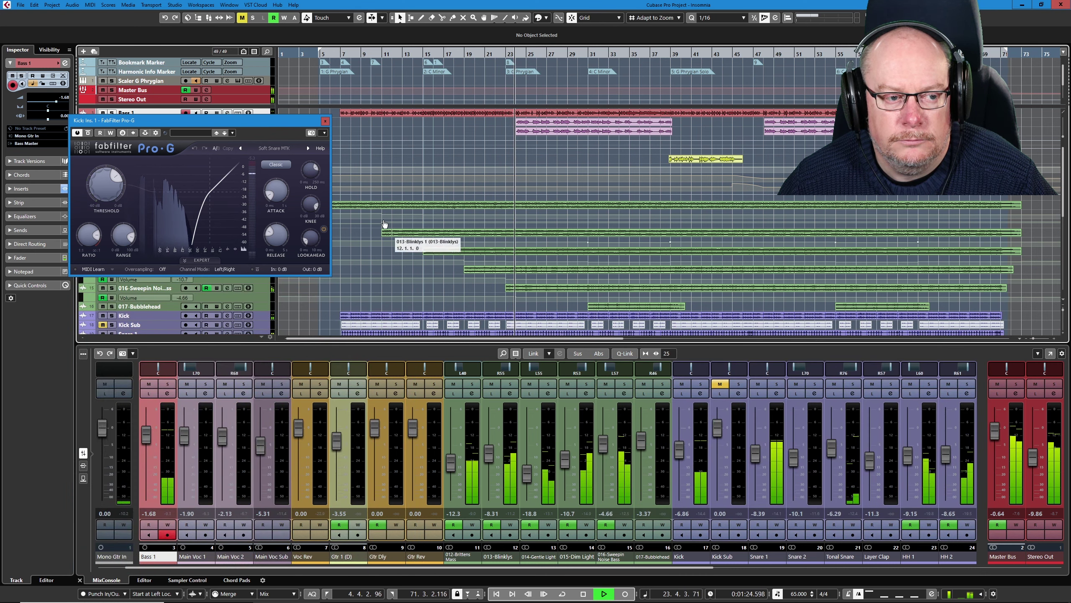
left_click(325, 120)
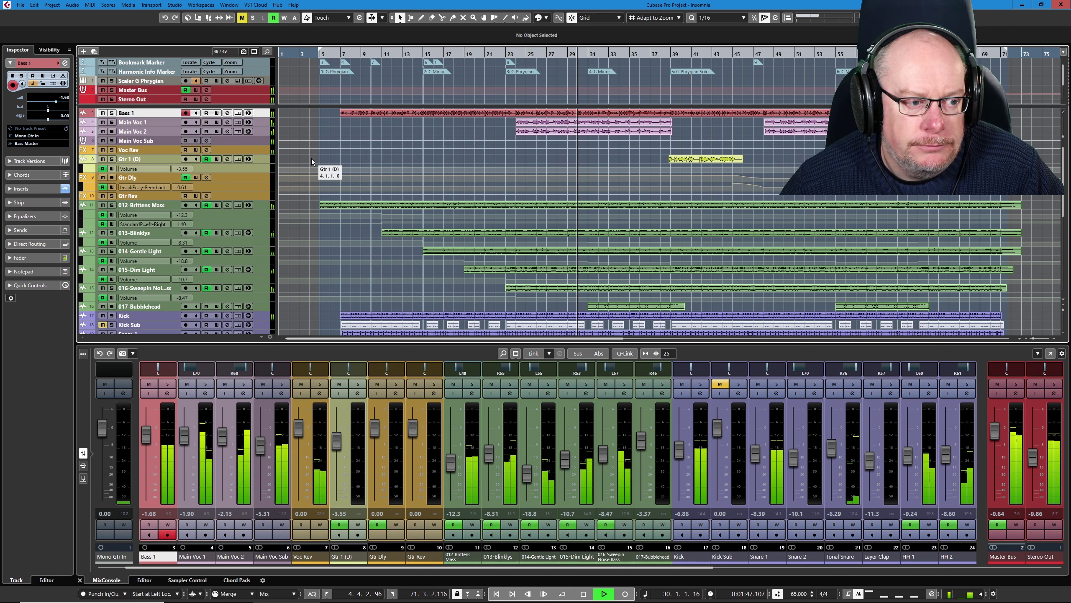
Step: Check the Gtr Rev channel settings and examine the FabFilter Pro-R reverb on the Voc Rev channel, closing both when done
left_click(207, 196)
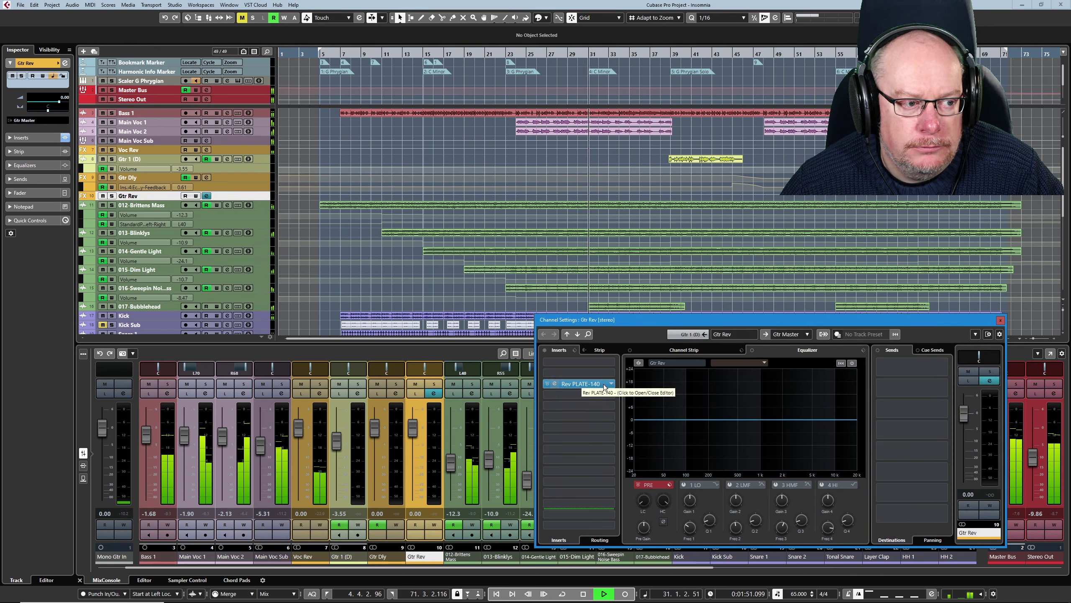
left_click(1001, 320)
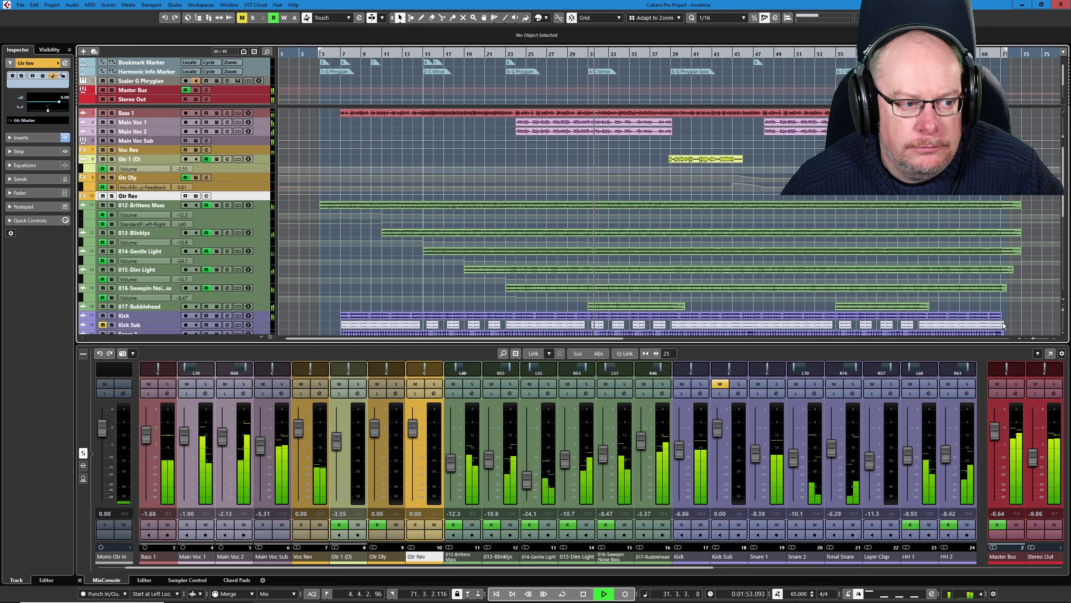
left_click(207, 149)
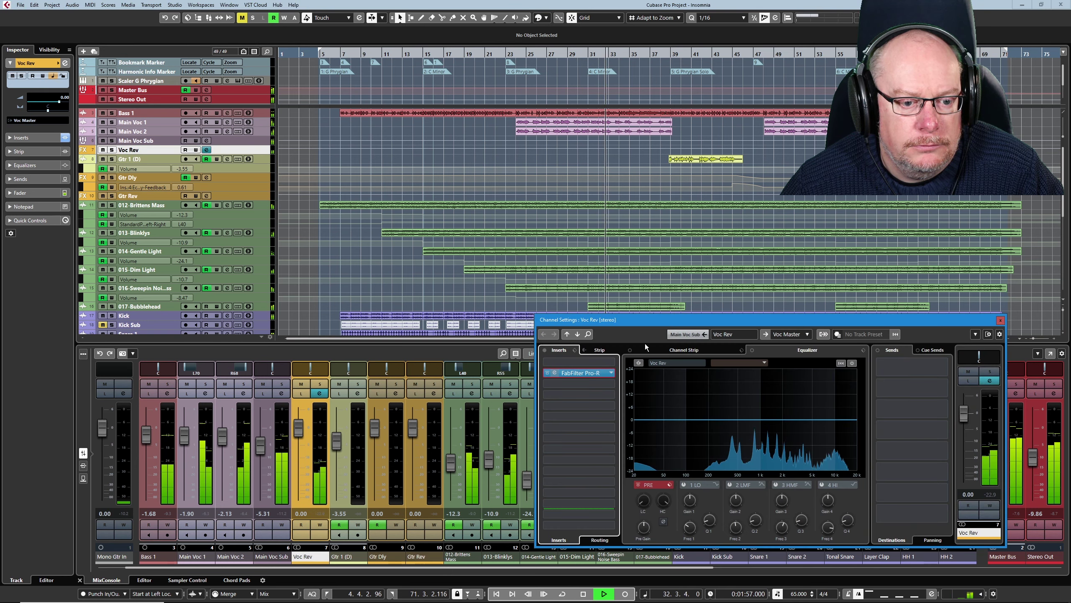
left_click(580, 373)
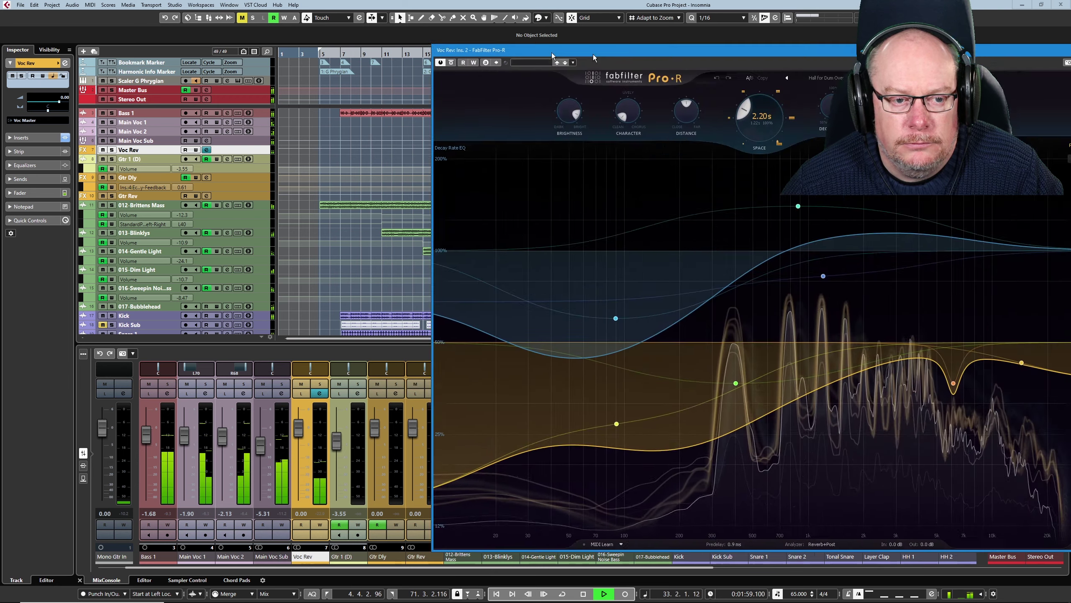
left_click_drag(591, 63, 219, 77)
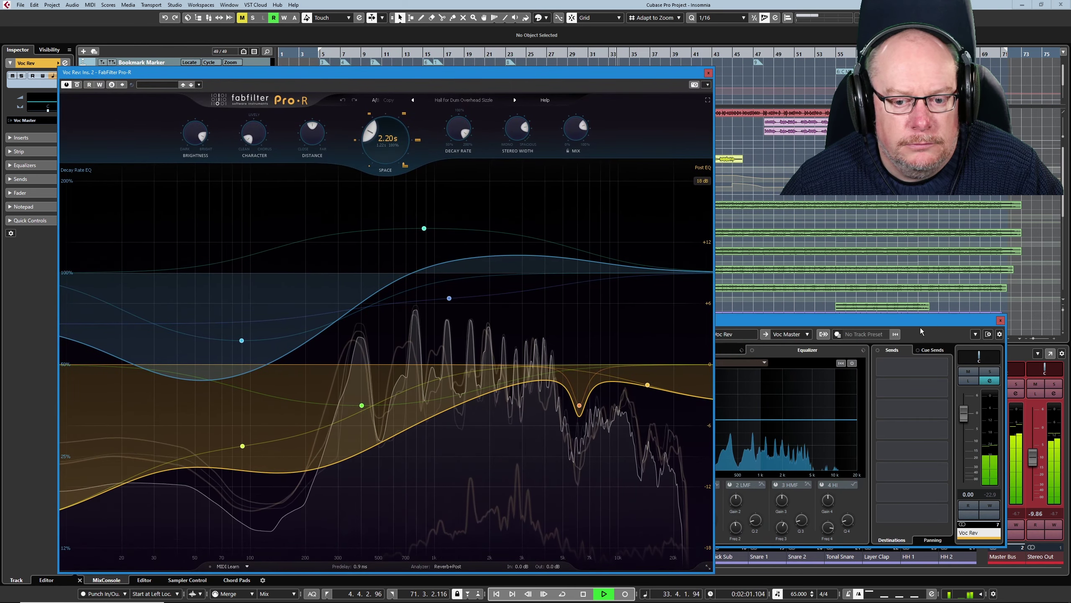
left_click(1000, 321)
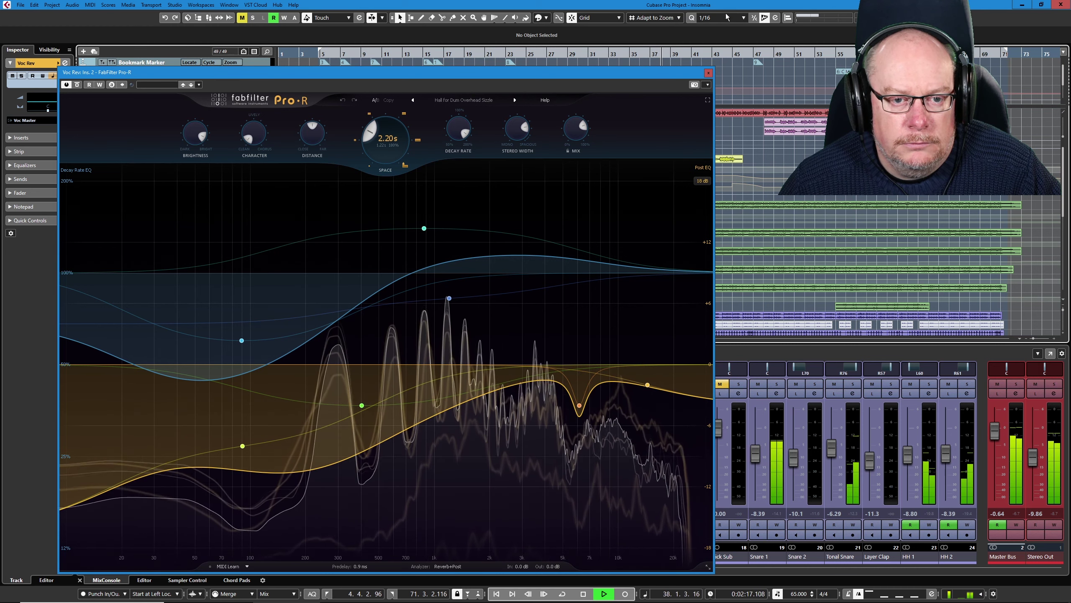
left_click(708, 74)
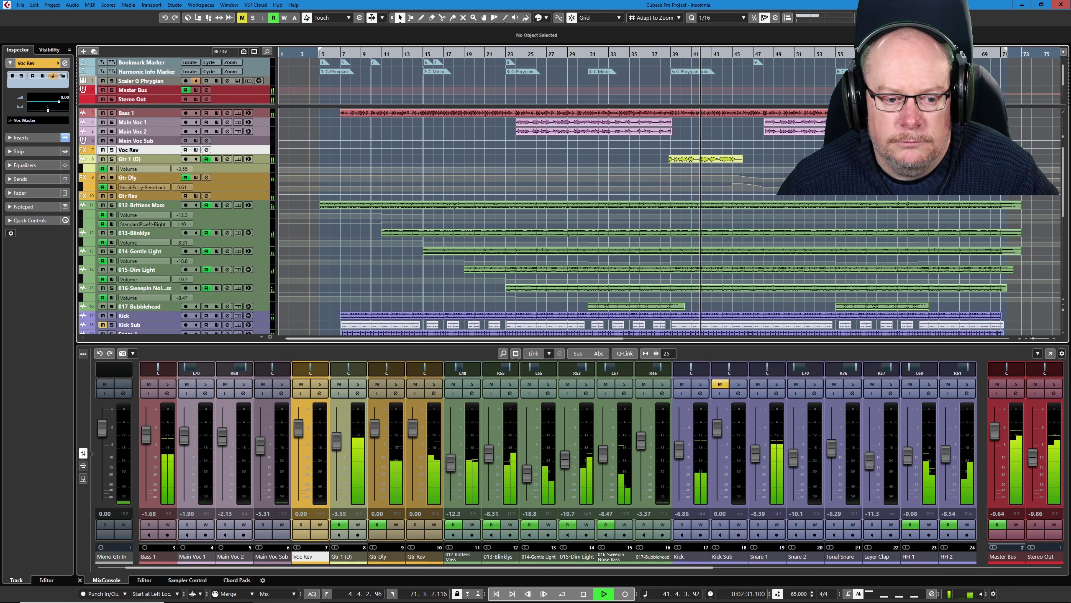
Step: Switch the Control Room monitoring source to C 1, hide the Control Room again, and stop playback
left_click_drag(529, 336, 616, 340)
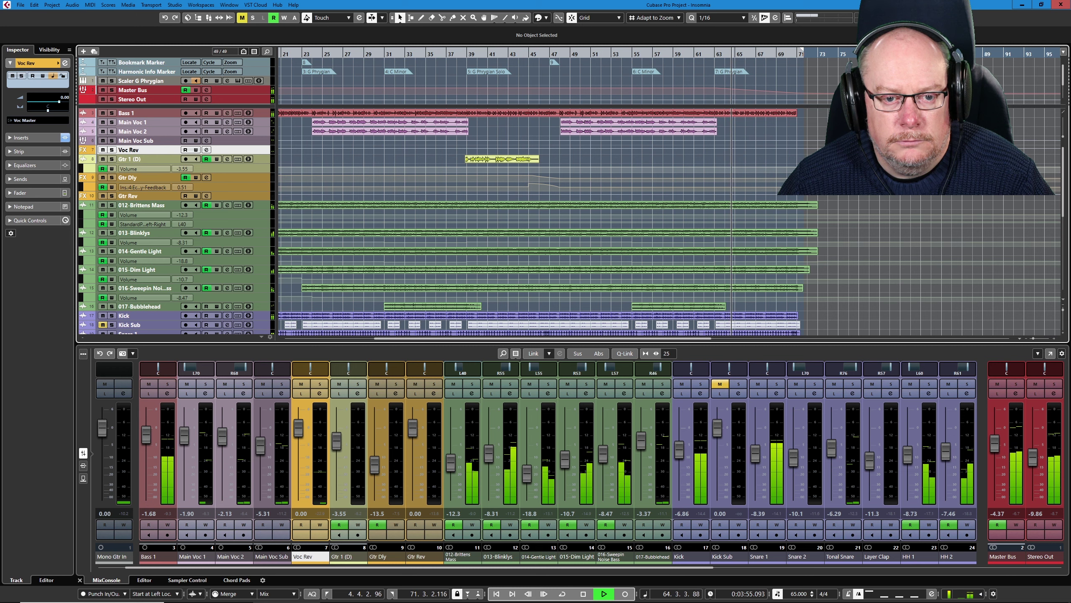
key("ctrl+alt+r")
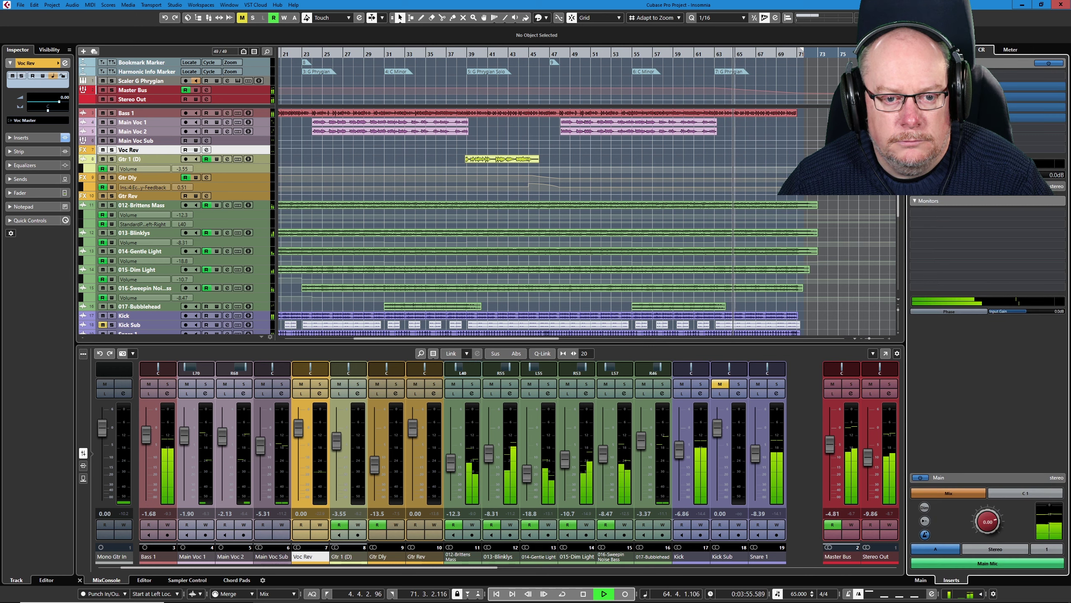
left_click(1024, 494)
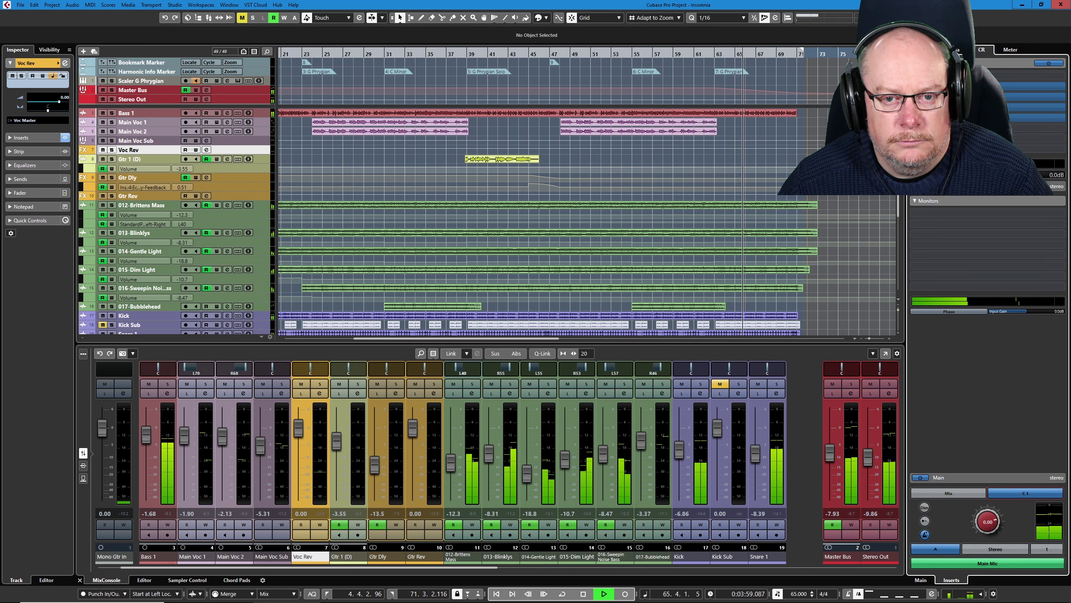
key("ctrl+alt+r")
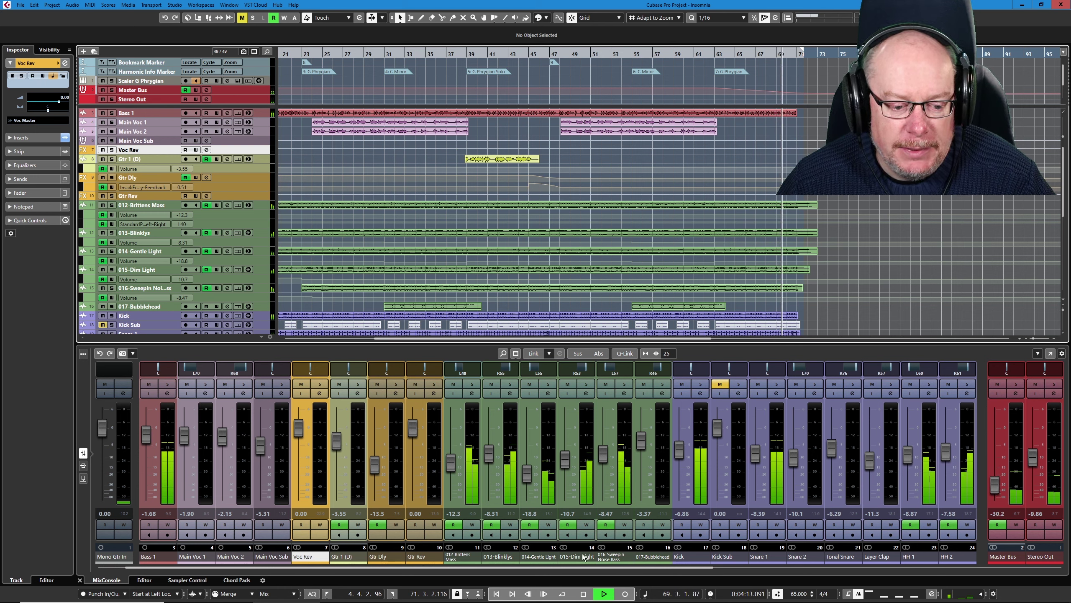
left_click(583, 594)
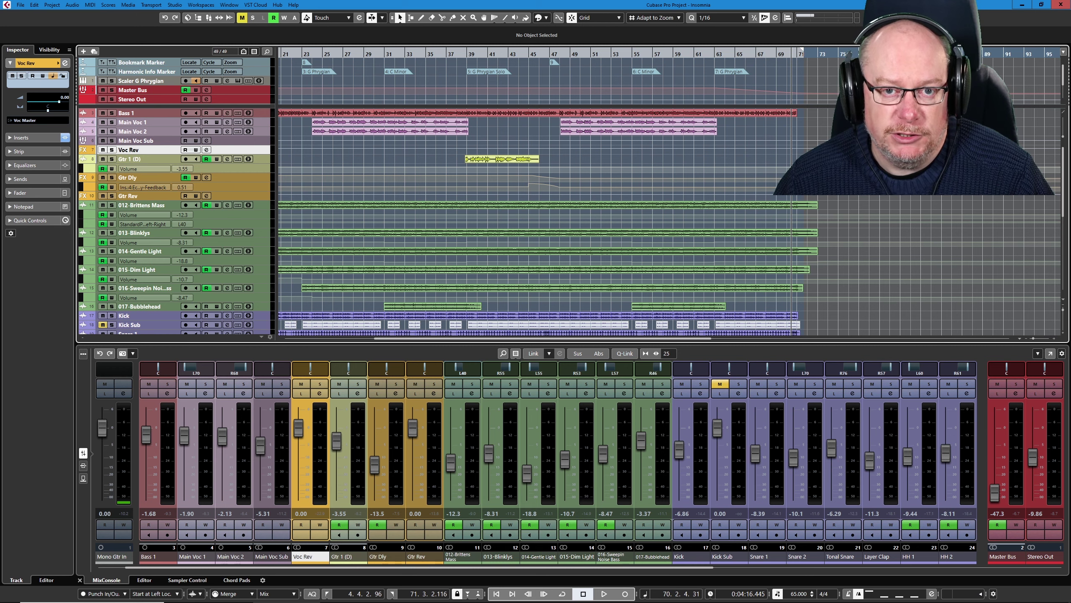
Step: Hide the lower-zone MixConsole so the full track list fills the project window
scroll(207, 252, "down", 3)
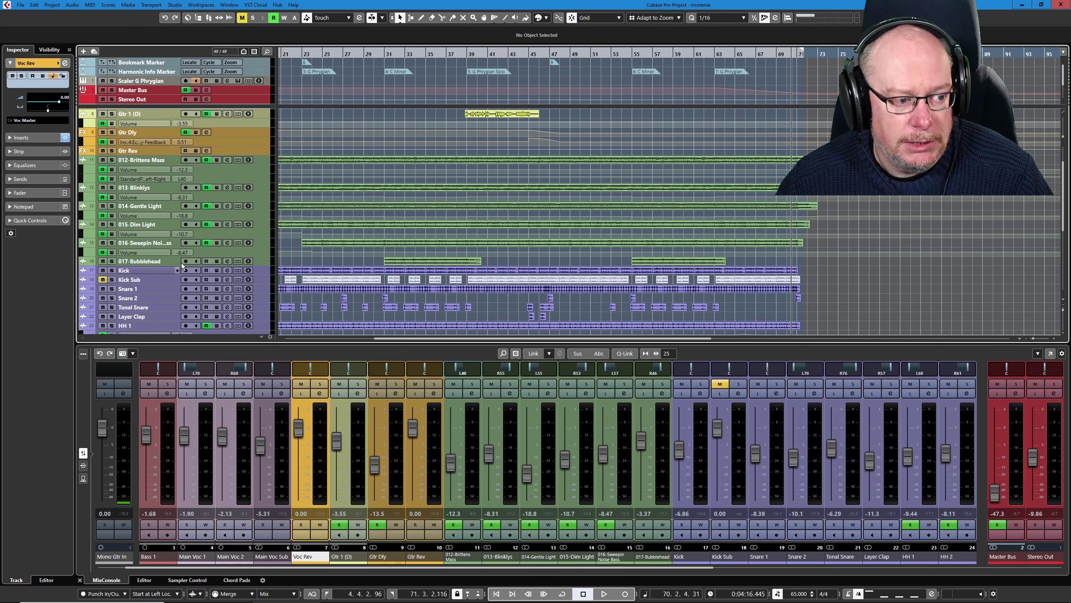
scroll(138, 317, "down", 5)
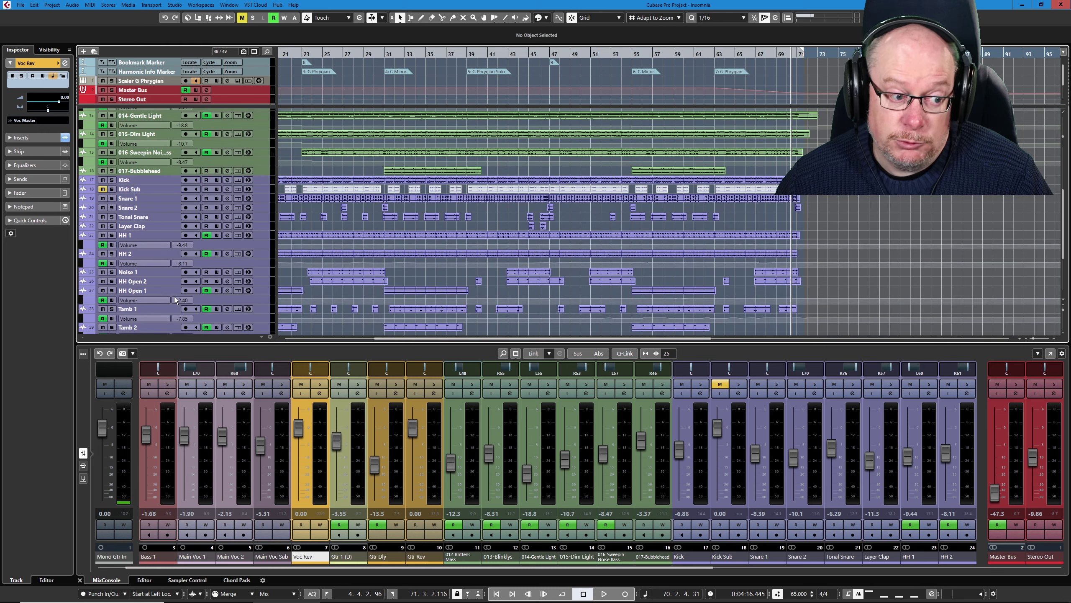
left_click(880, 18)
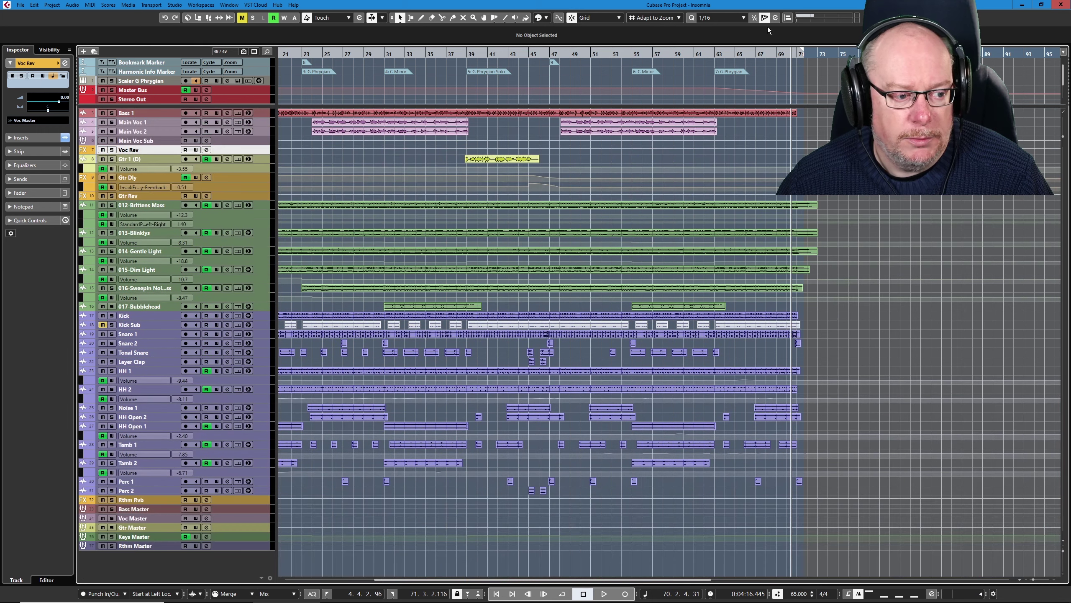
Step: Unmute the events along the whole Kick Sub track with the Mute tool, return to the selection tool, and stop playback
key("7")
left_click_drag(280, 325, 831, 324)
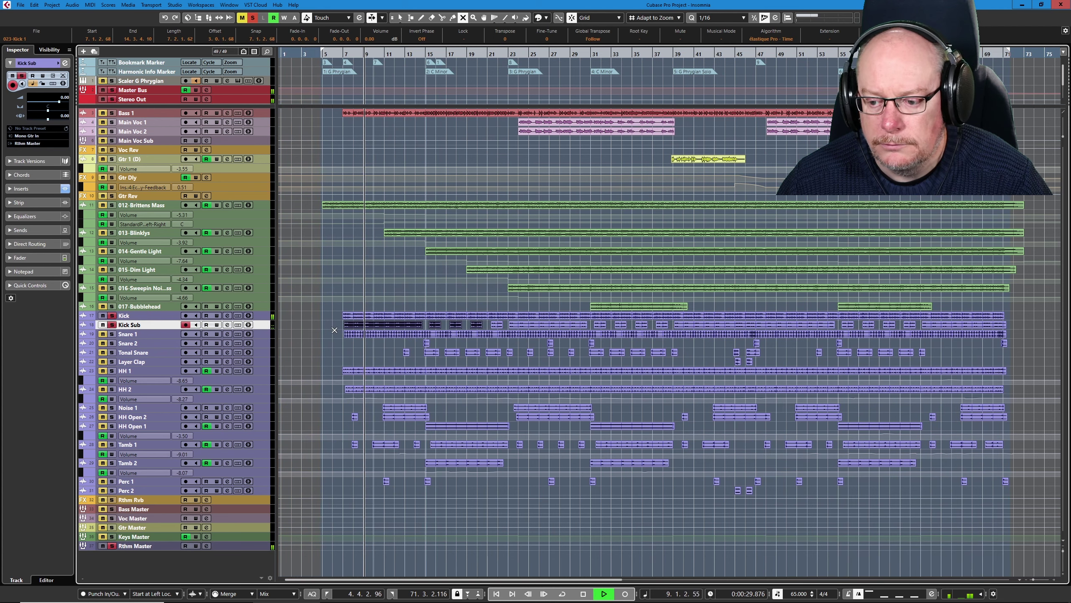
right_click(313, 325)
left_click(313, 325)
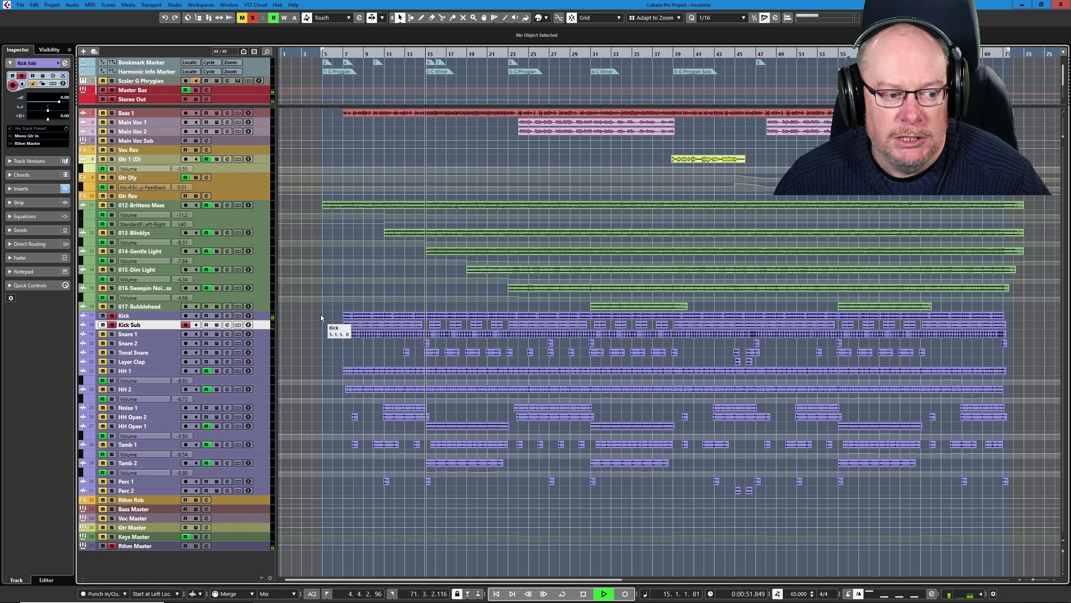
key("space")
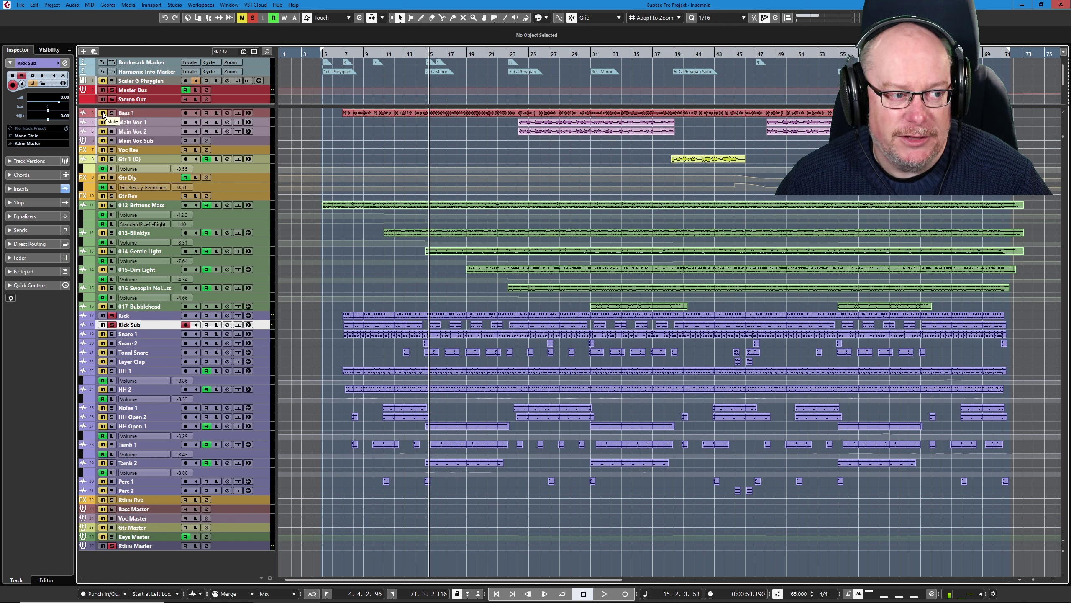
Step: Bypass all four inserts on Bass 1 (RX 7 de-noise, both FabFilter Pro-C 2 and Pro-Q 3) and play from about bar 7
left_click(228, 113)
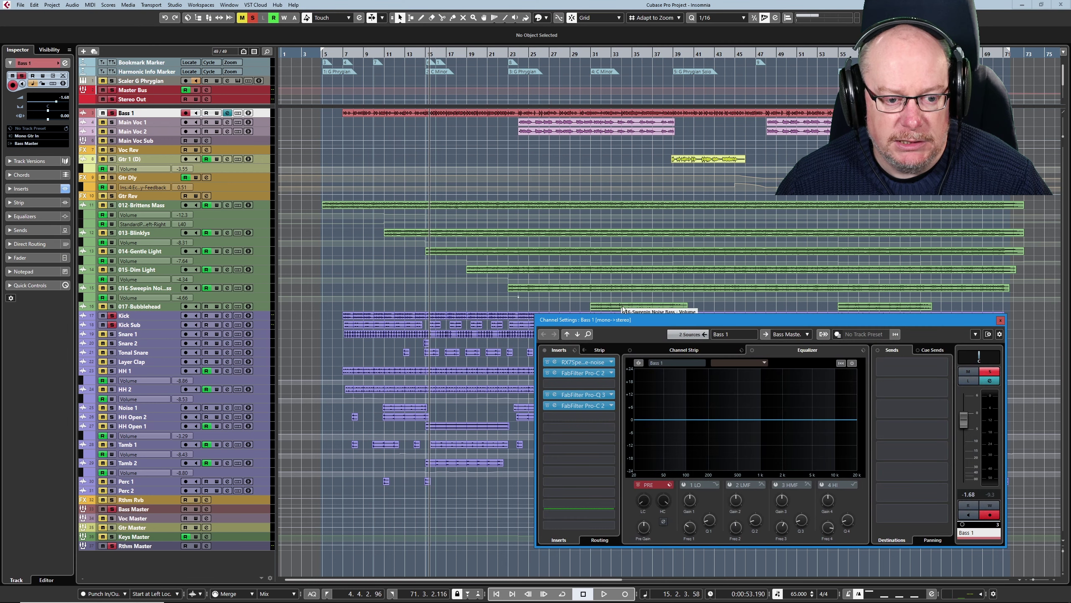
left_click(547, 362)
left_click(548, 372)
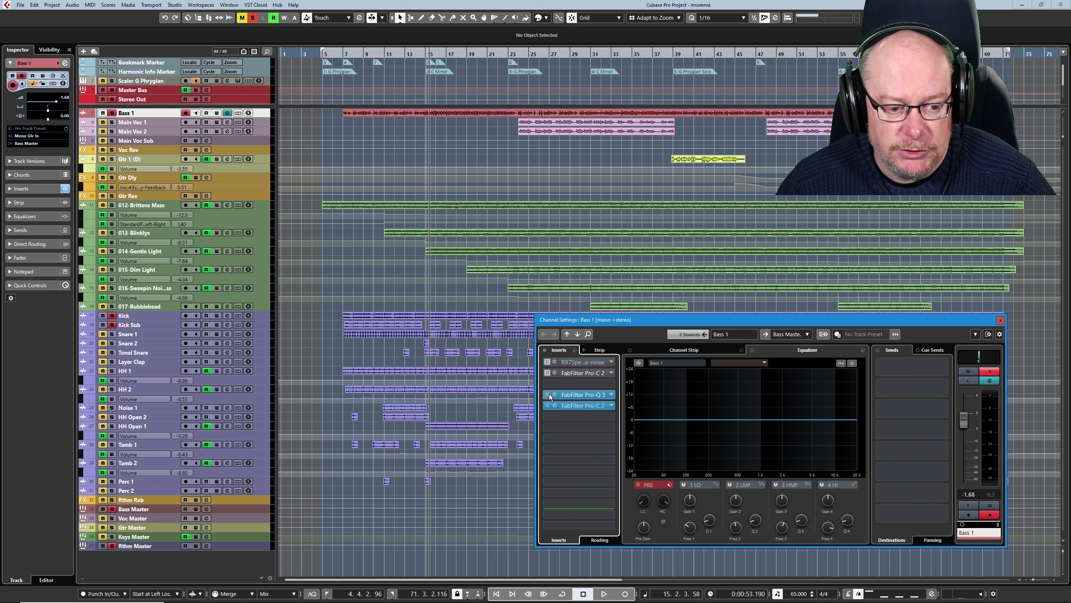
left_click(547, 394)
left_click(551, 406)
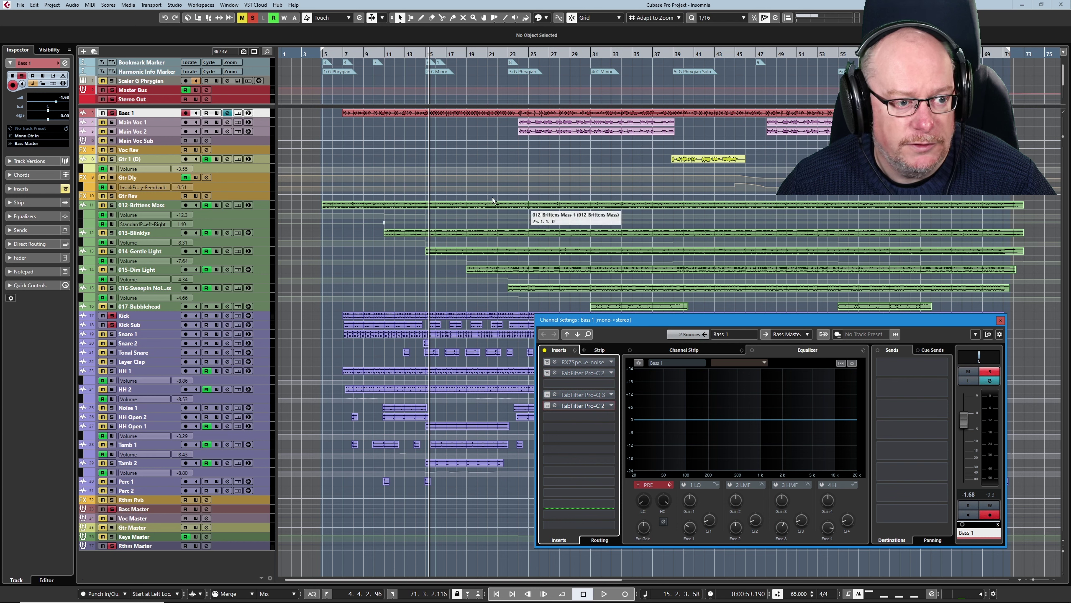
double_click(343, 54)
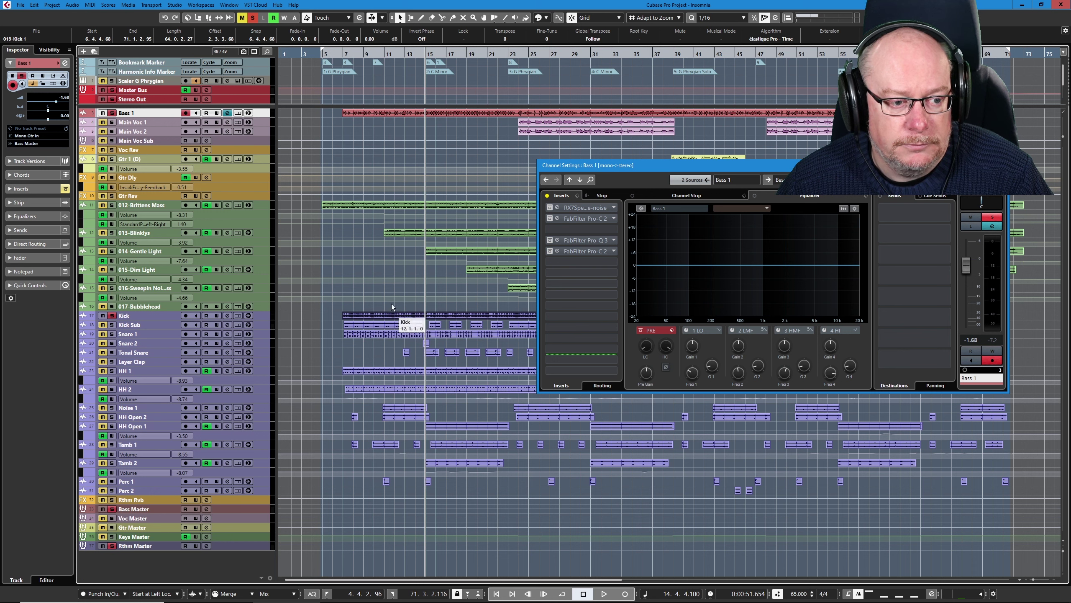
Step: Audition the Kick channel with its FabFilter Pro-G and Pro-Q 3 inserts active and bypassed, stop playback, and reactivate the inserts
key("space")
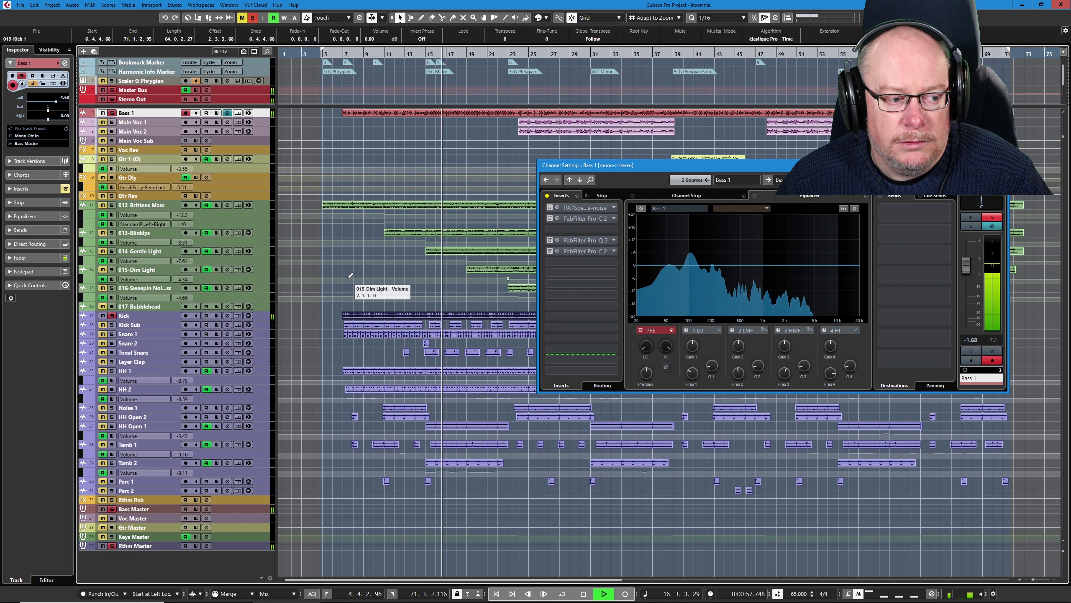
left_click(225, 315)
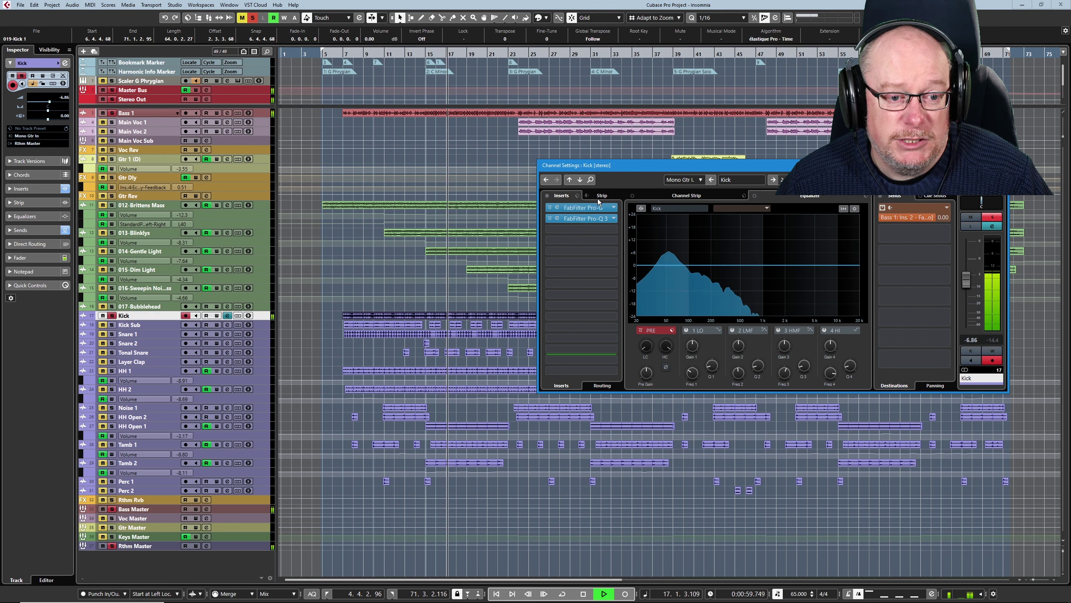
left_click(576, 218)
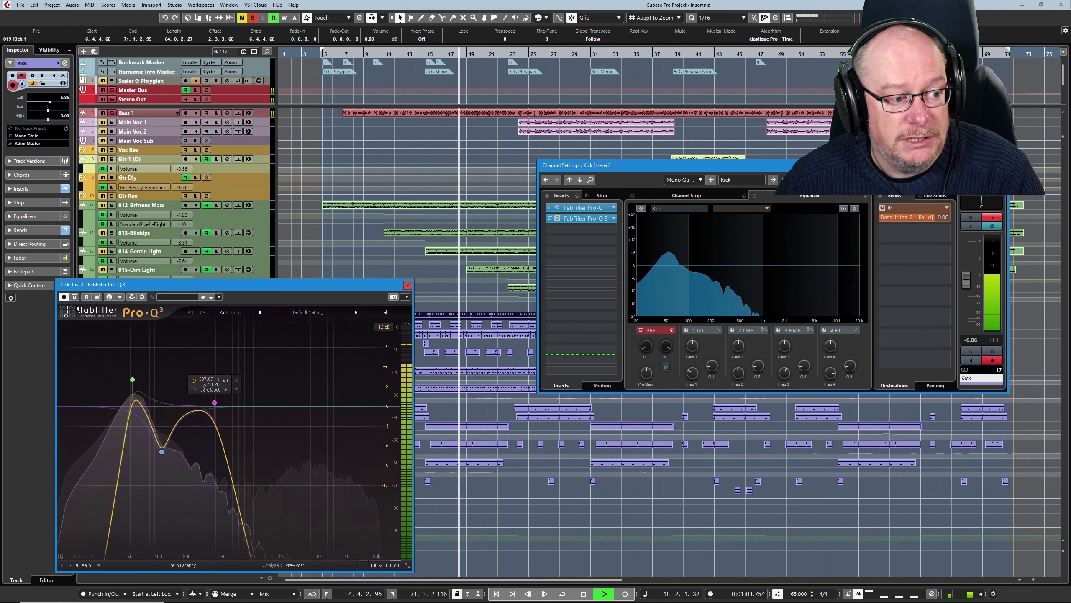
left_click(547, 195)
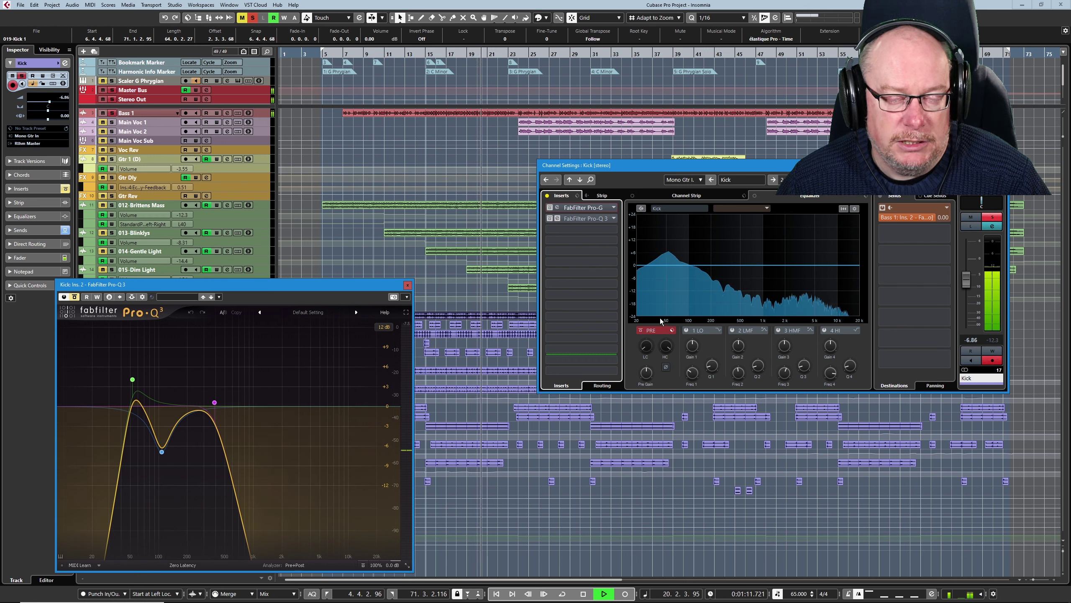
key("space")
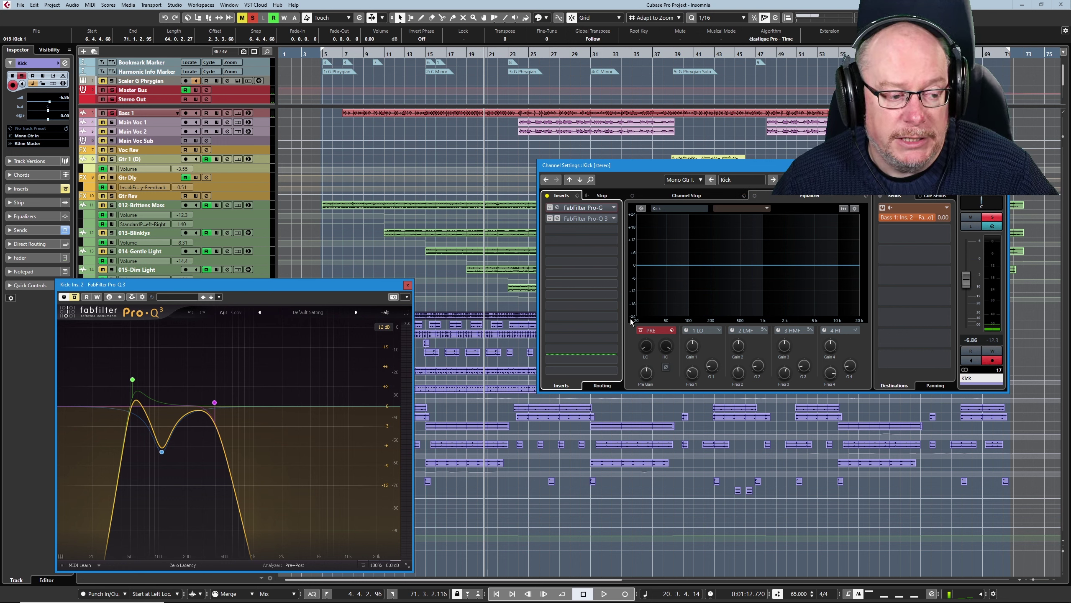
left_click(75, 297)
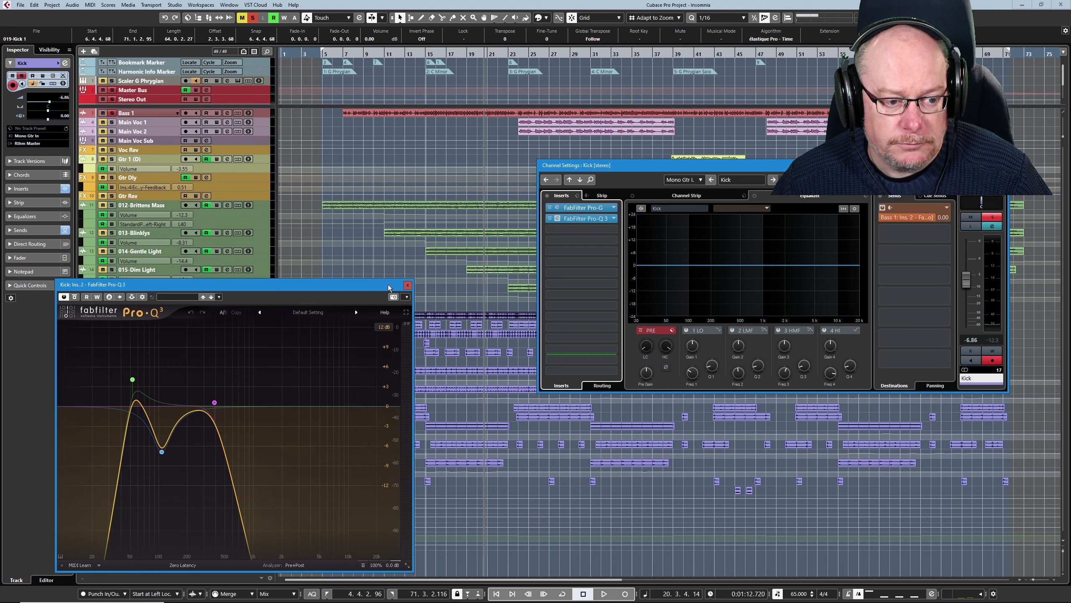
Step: Reactivate the first FabFilter Pro-C 2 on Bass 1, examine its gain reduction during playback, then stop and close the plug-in
left_click(228, 114)
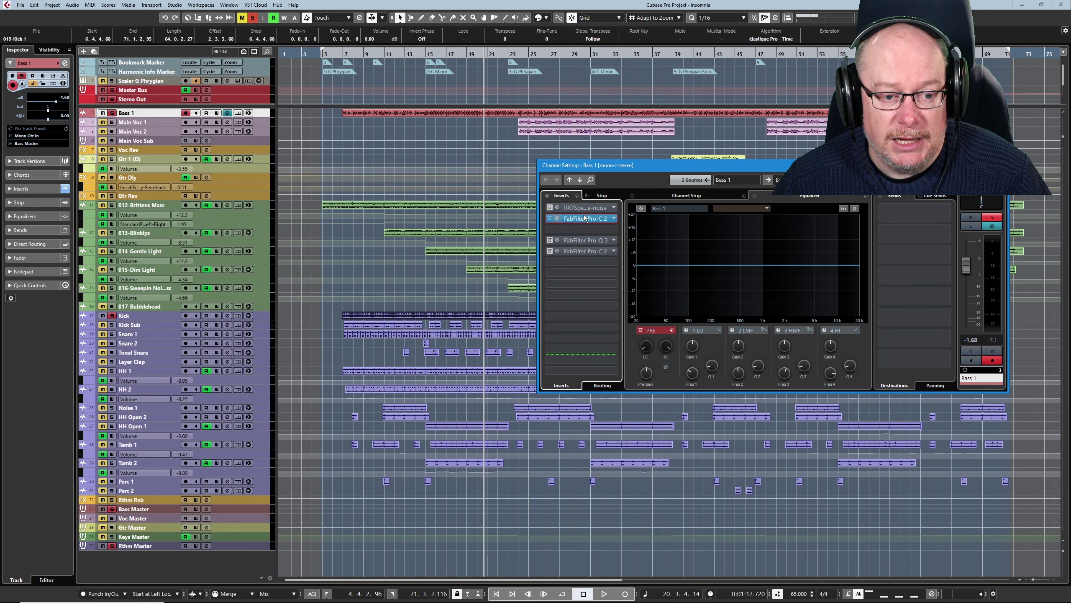
left_click(590, 215)
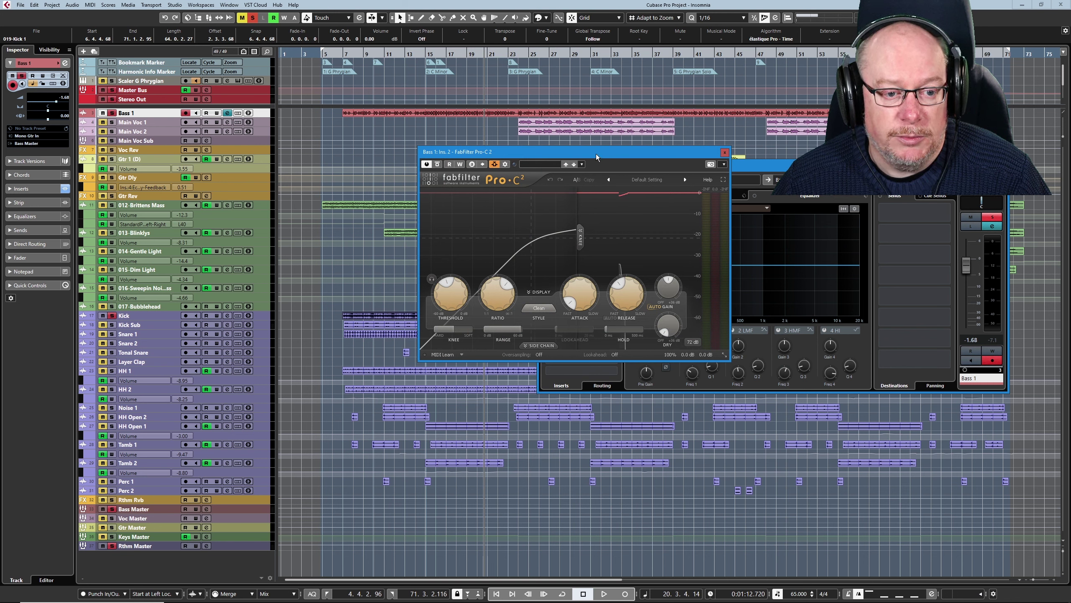
key("space")
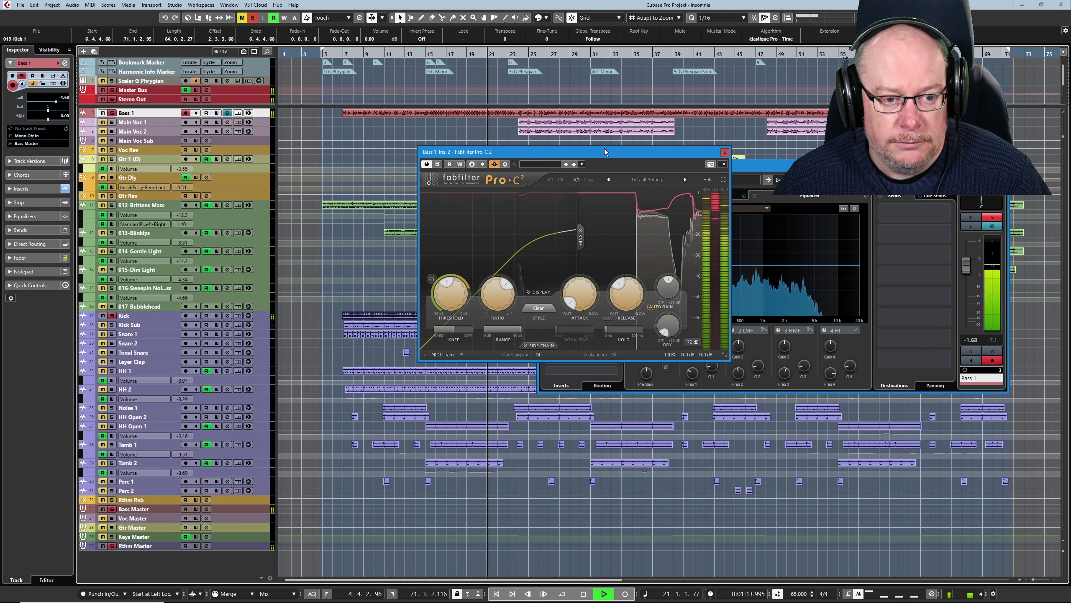
left_click_drag(605, 152, 531, 188)
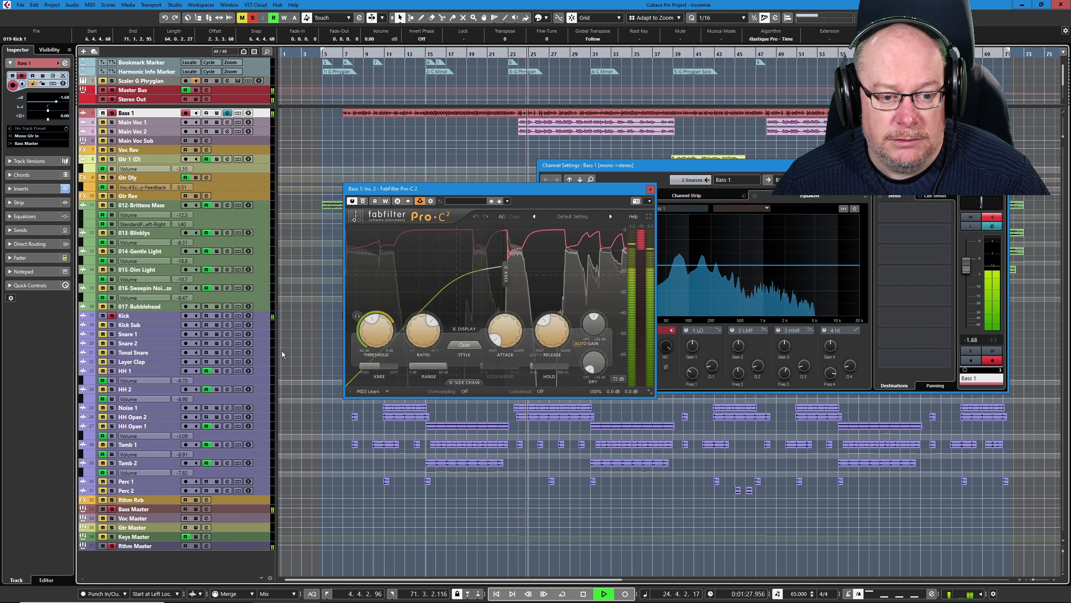
key("space")
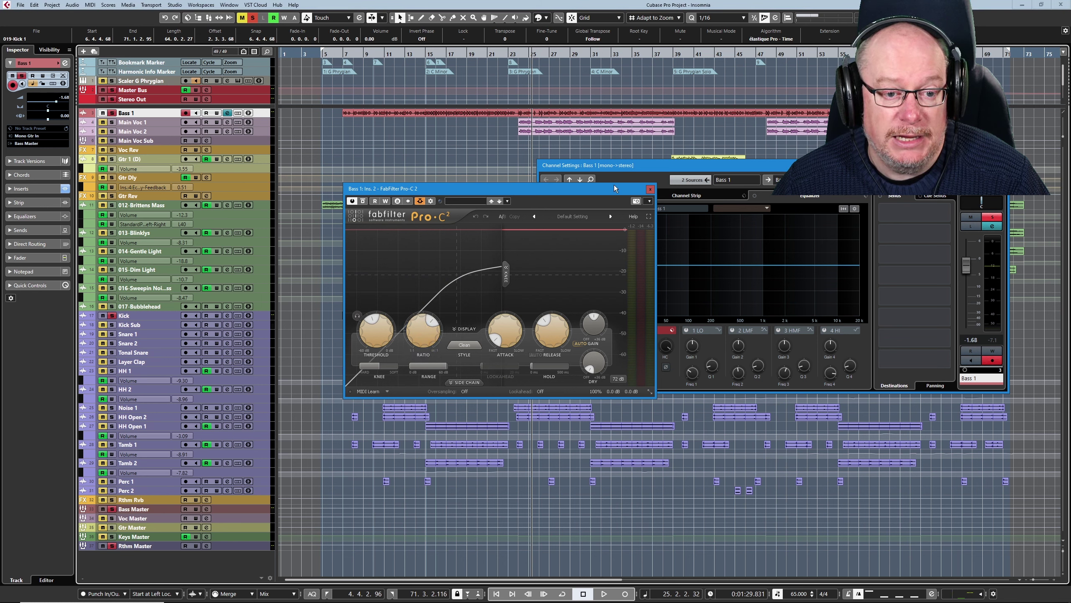
left_click_drag(614, 186, 518, 249)
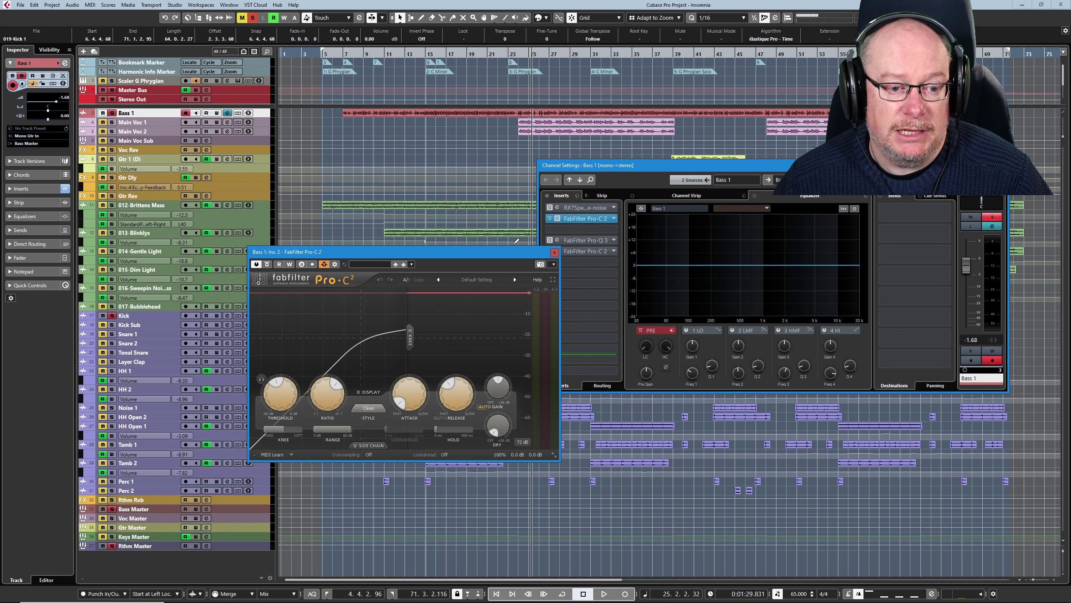
left_click(554, 253)
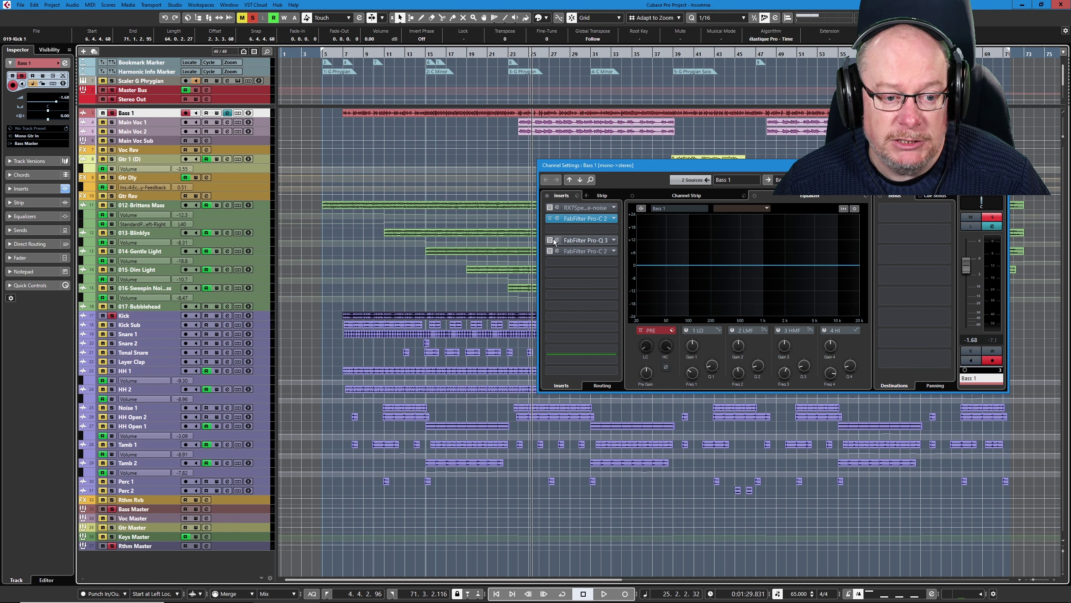
Step: Reactivate the FabFilter Pro-Q 3 on Bass 1 and, during playback, raise its upper boost band slightly and shift it a little lower in frequency
left_click(554, 240)
left_click(584, 239)
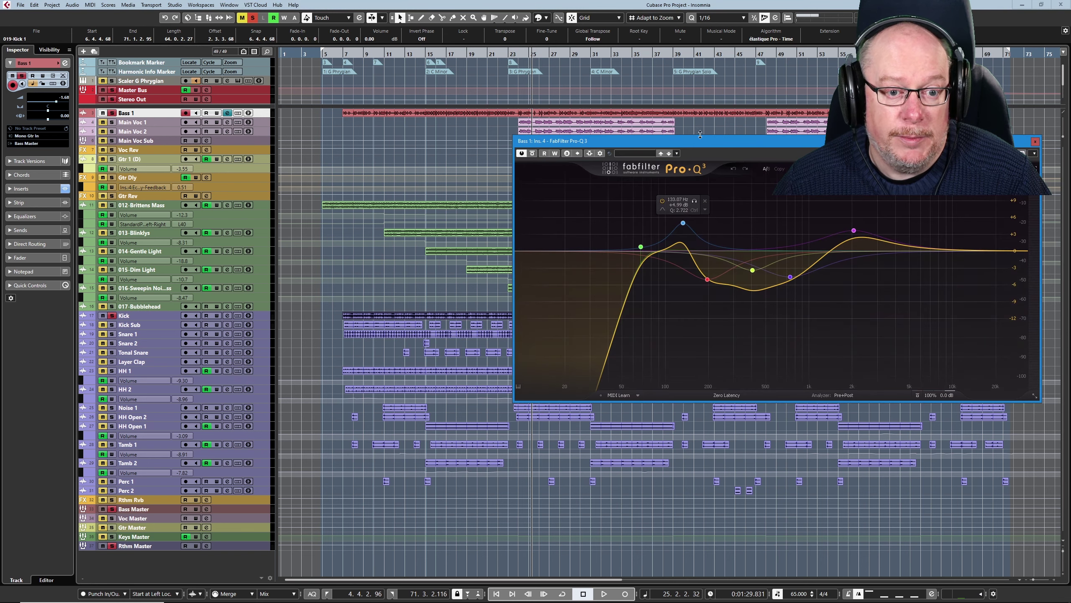
left_click_drag(697, 142, 393, 280)
mouse_move(375, 383)
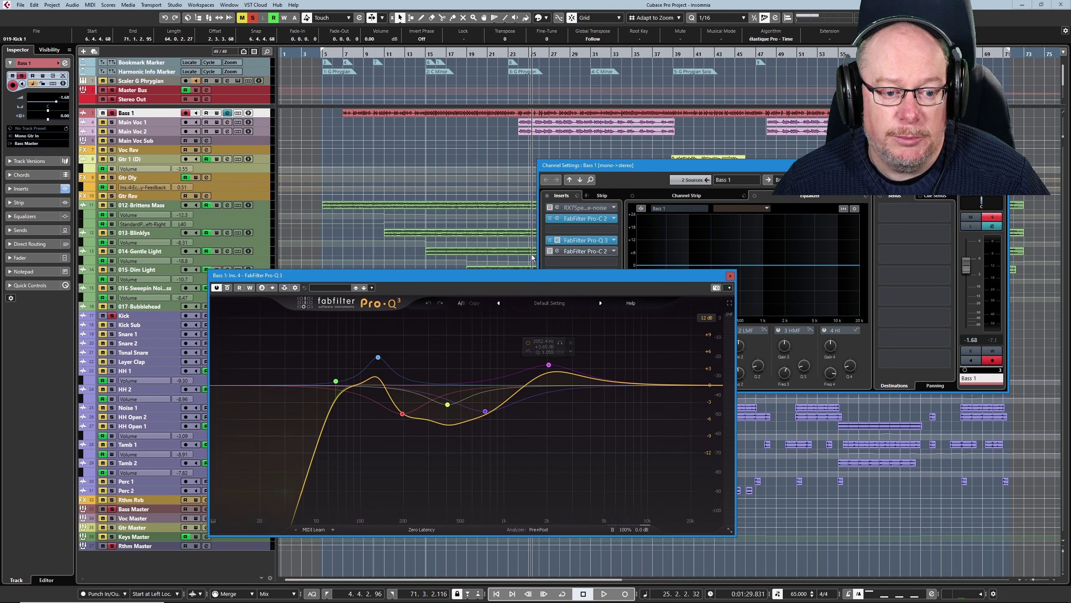
key("space")
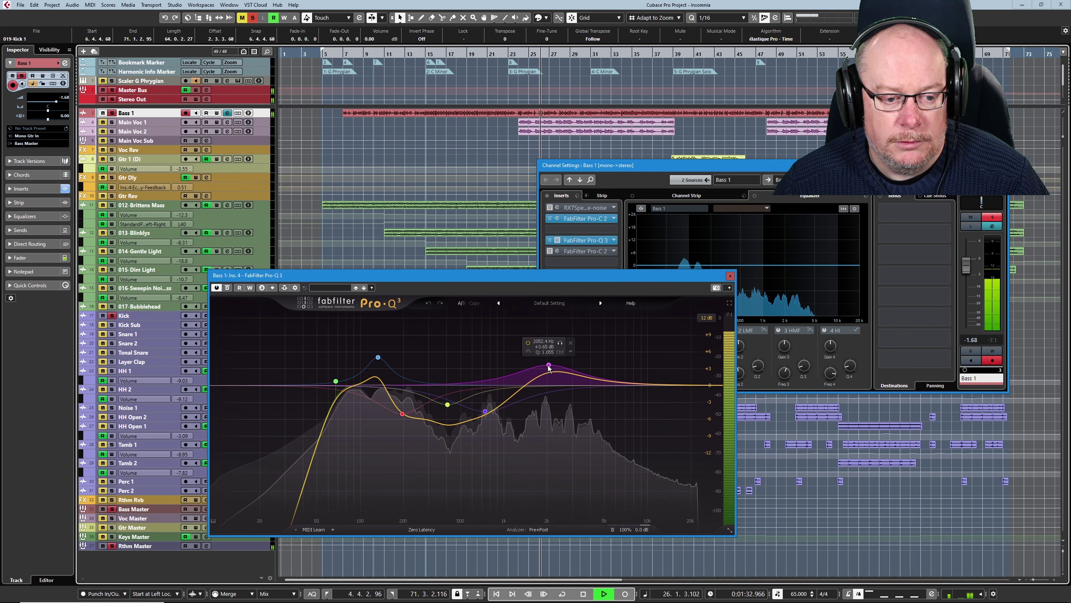
mouse_move(549, 365)
left_mouse_down()
mouse_move(549, 329)
mouse_move(543, 363)
left_mouse_up()
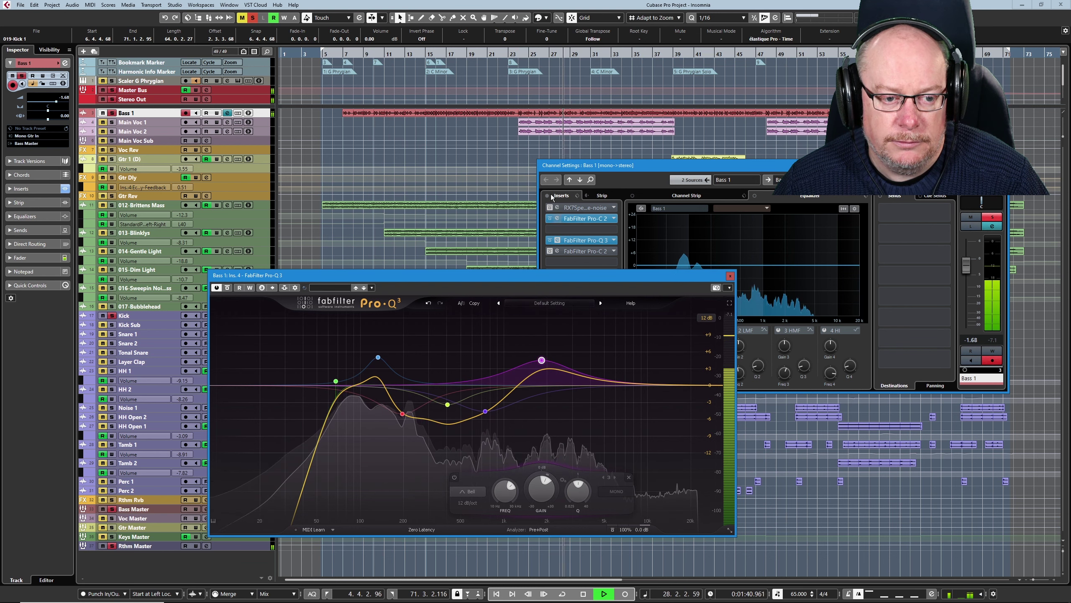
Step: Reactivate the RX 7 de-noise insert on Bass 1, stop playback, and enlarge the track to inspect its waveform around bar 30
left_click(550, 208)
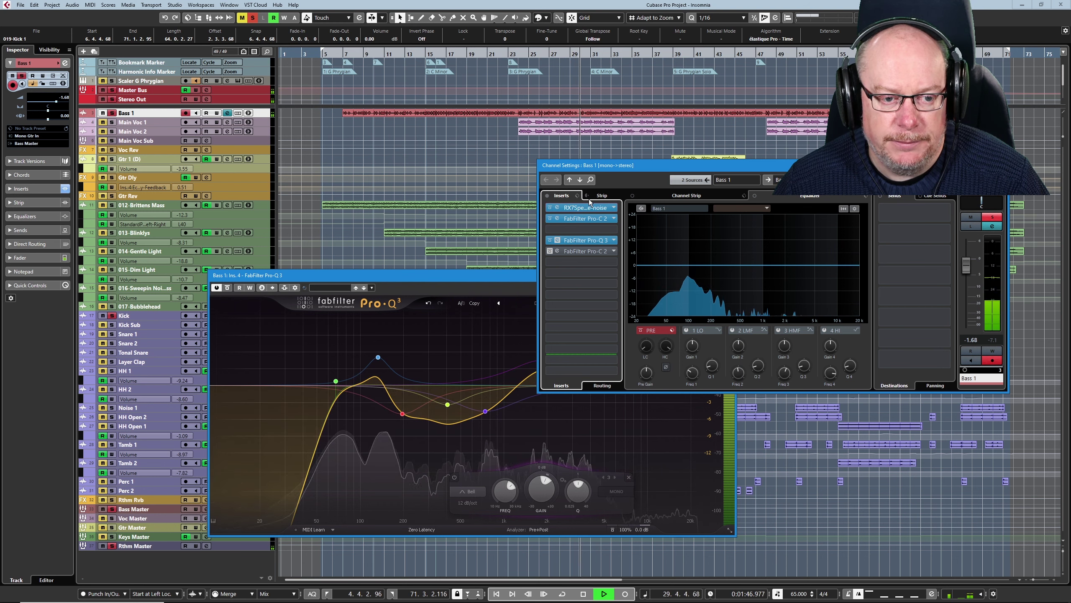
key("space")
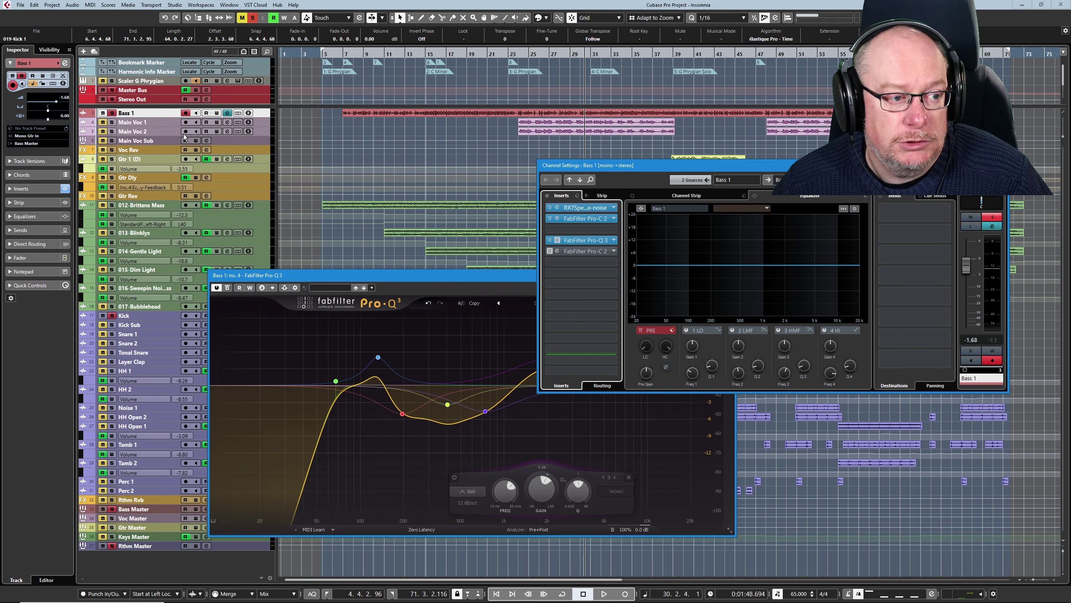
left_click_drag(170, 117, 170, 226)
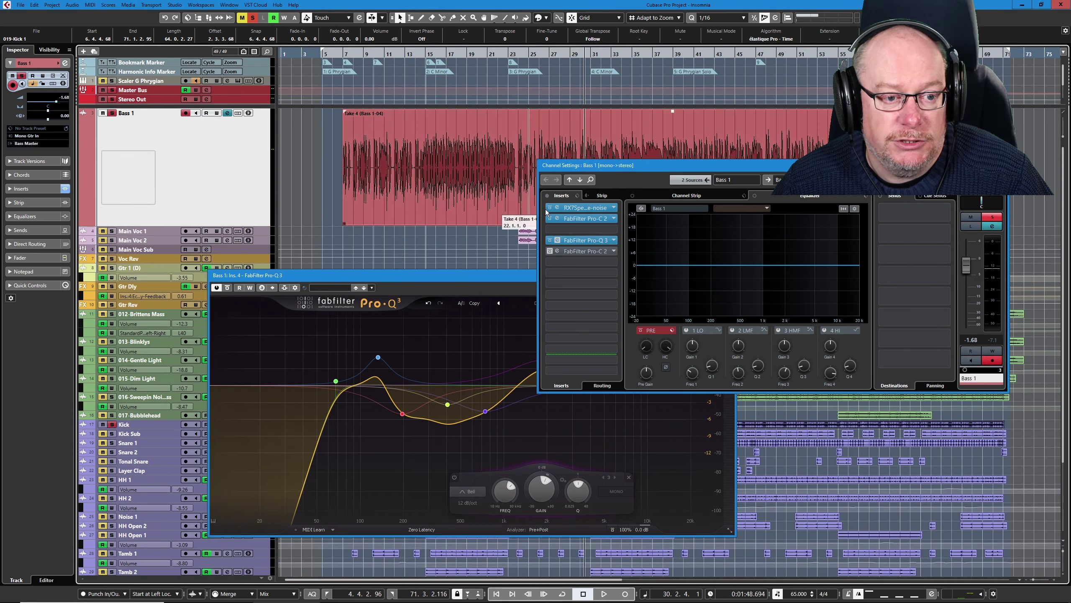
left_click_drag(623, 172, 566, 251)
scroll(552, 178, "up", 10)
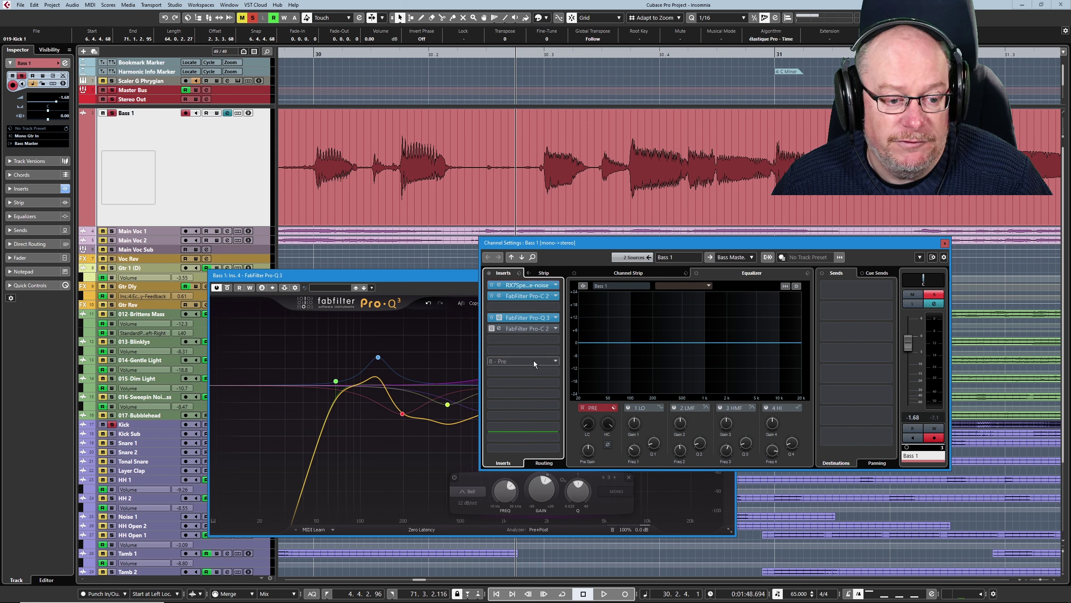
Step: Reactivate the last FabFilter Pro-C 2 insert on Bass 1 and open it to examine its compression settings
left_click(504, 328)
left_click(530, 327)
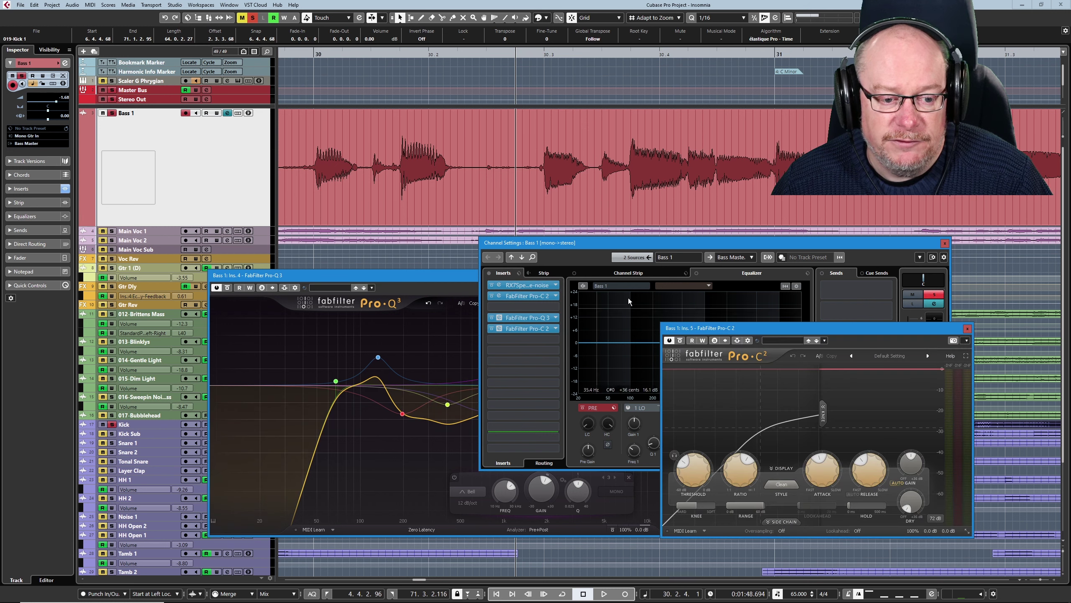
left_click_drag(803, 326, 699, 155)
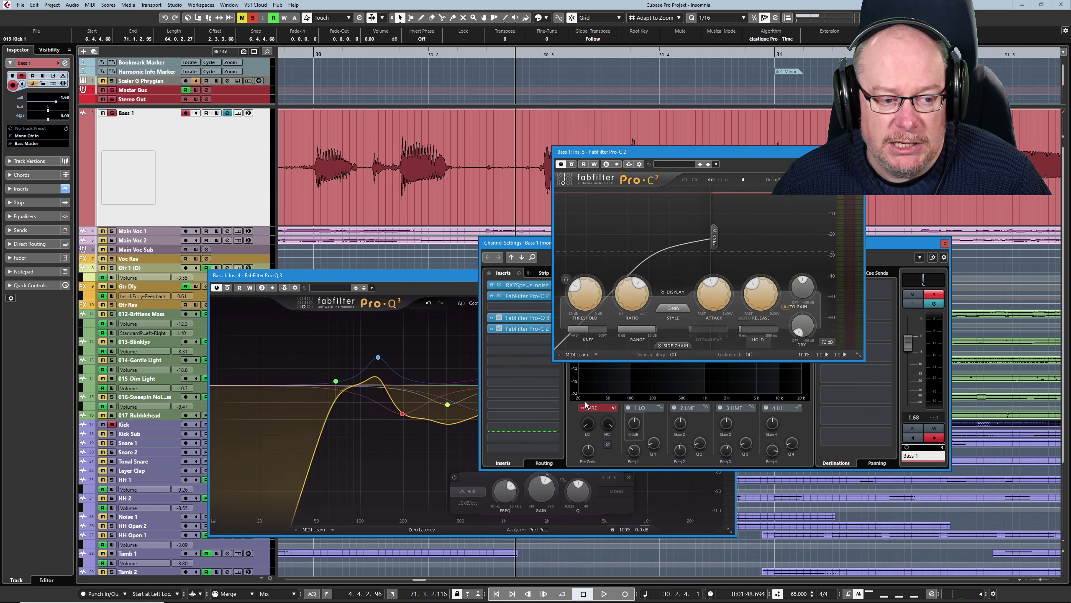
mouse_move(726, 295)
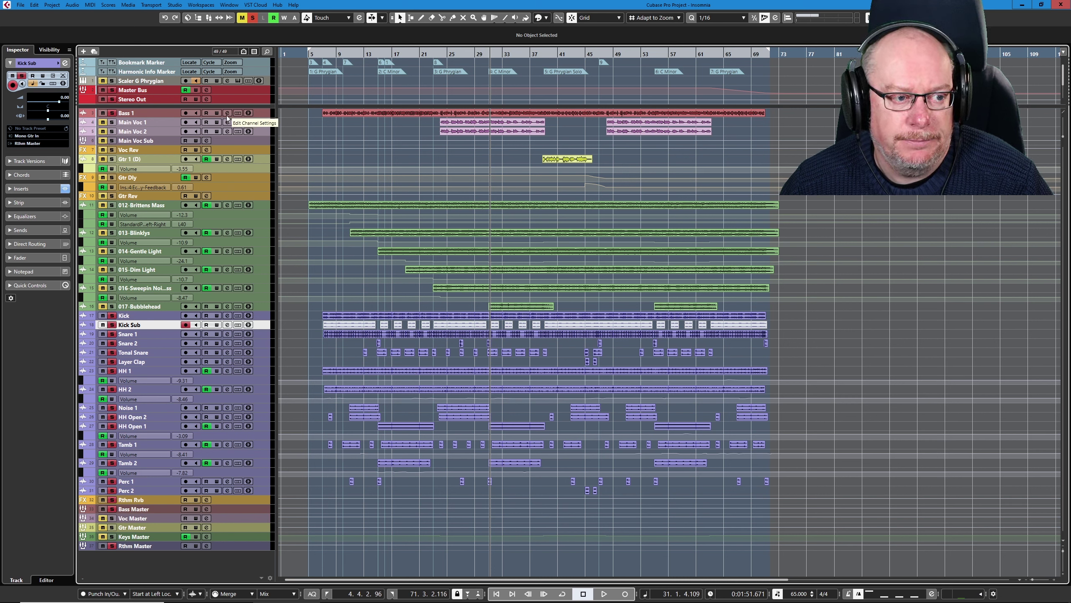
Step: Play the soloed mix while checking the Bass 1 and Kick channel settings, closing each one, and stop playback
key("space")
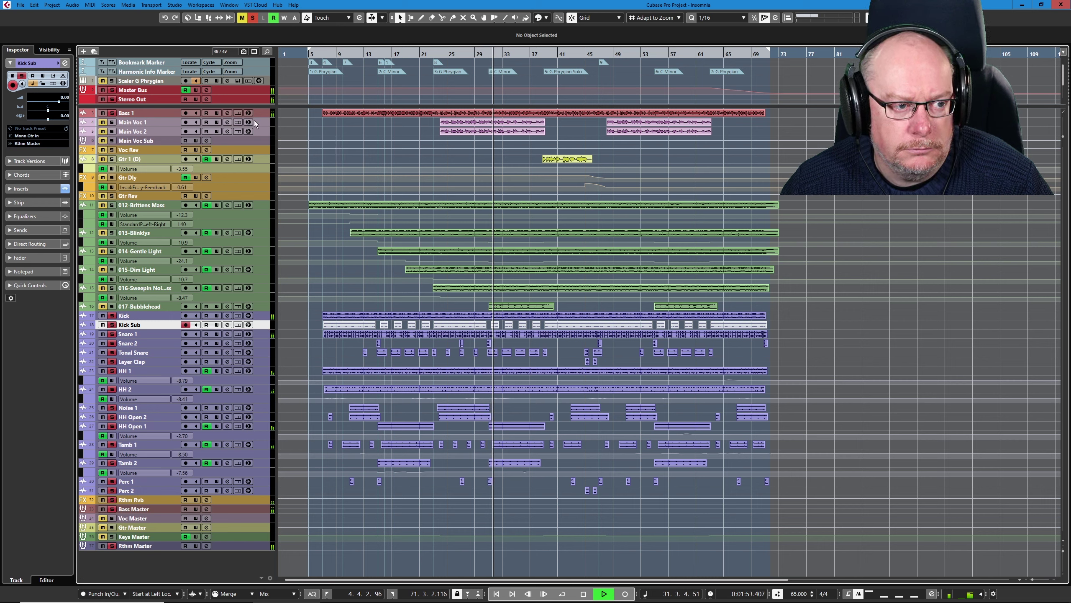
left_click(226, 112)
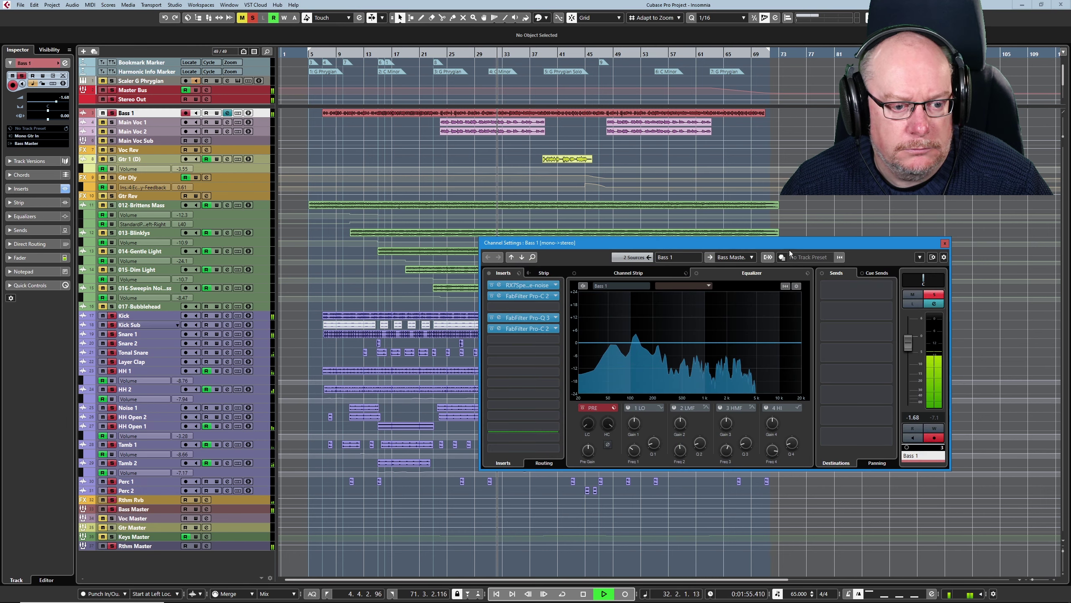
left_click(945, 244)
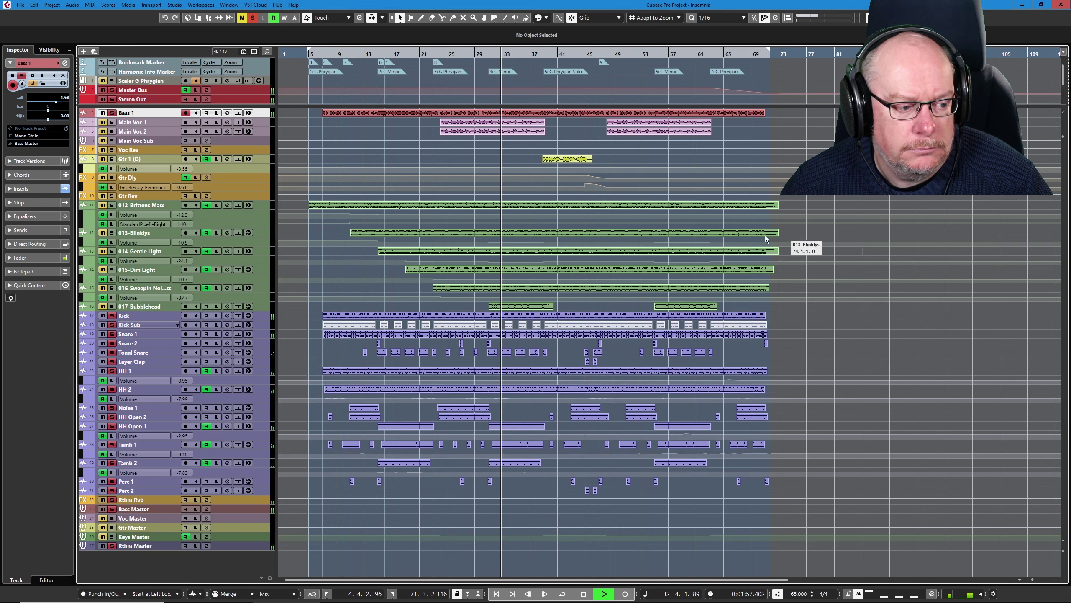
left_click(227, 315)
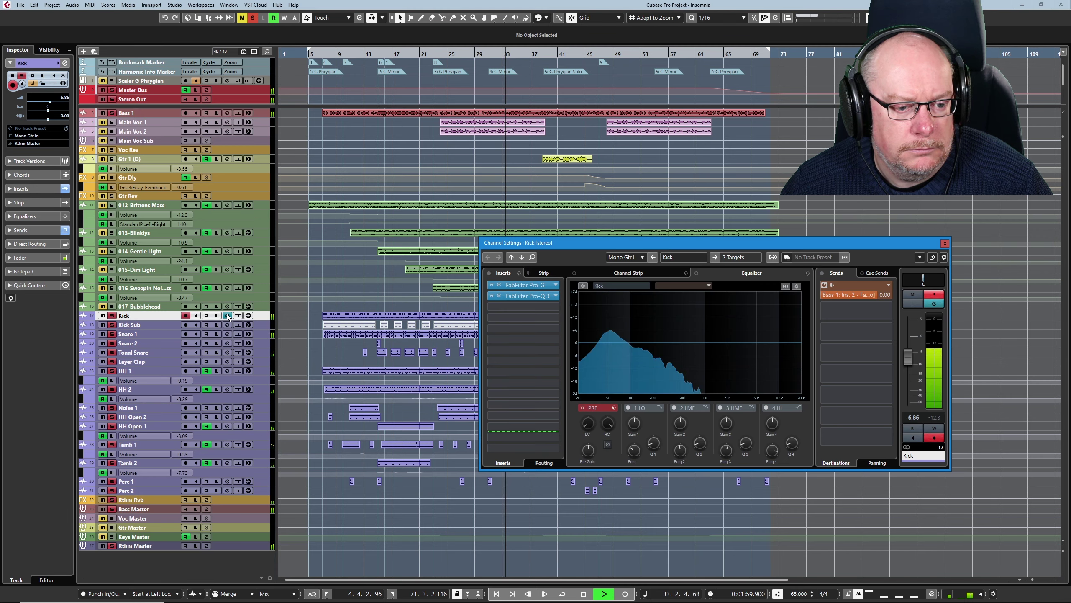
left_click(945, 243)
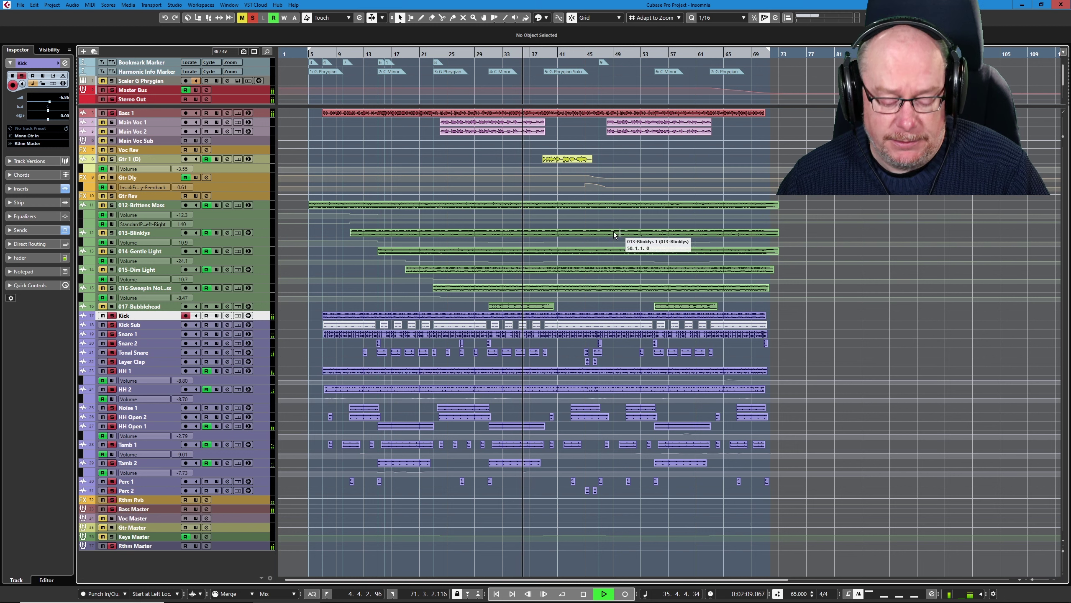
key("space")
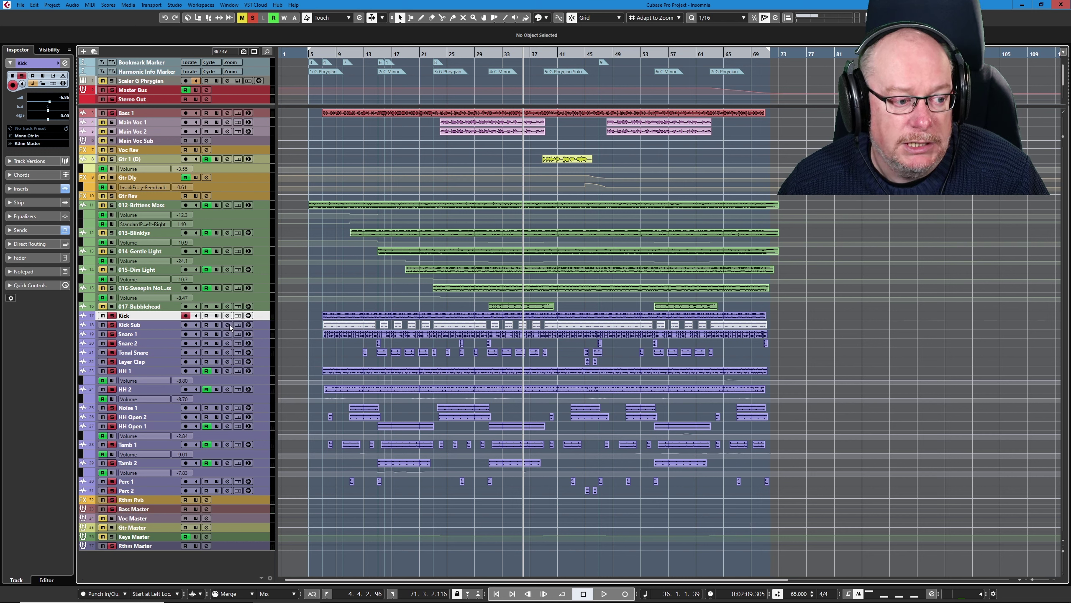
Step: Add the Keys Master group to the soloed channels
left_click(103, 537)
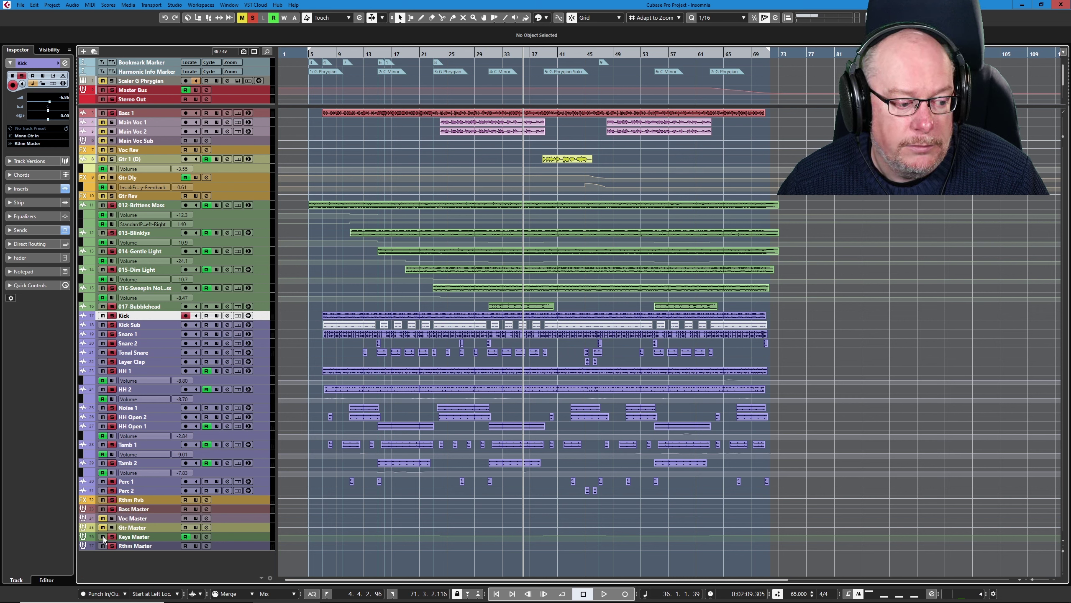
Step: Audition the mix with the Keys Master group from bar 29, stop playback, and return the cursor to bar 29
left_click(474, 54)
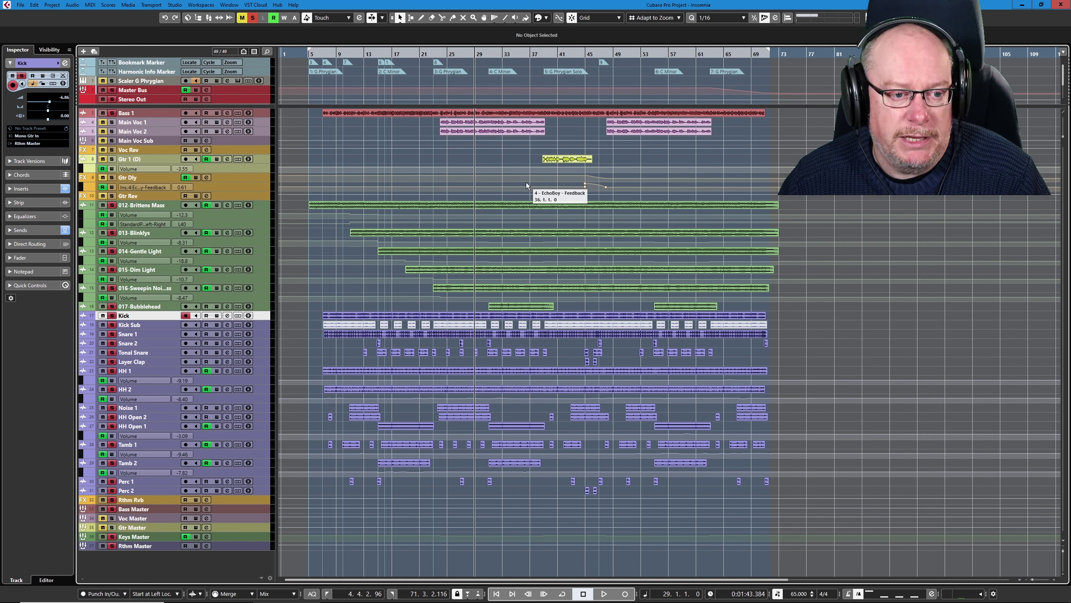
key("space")
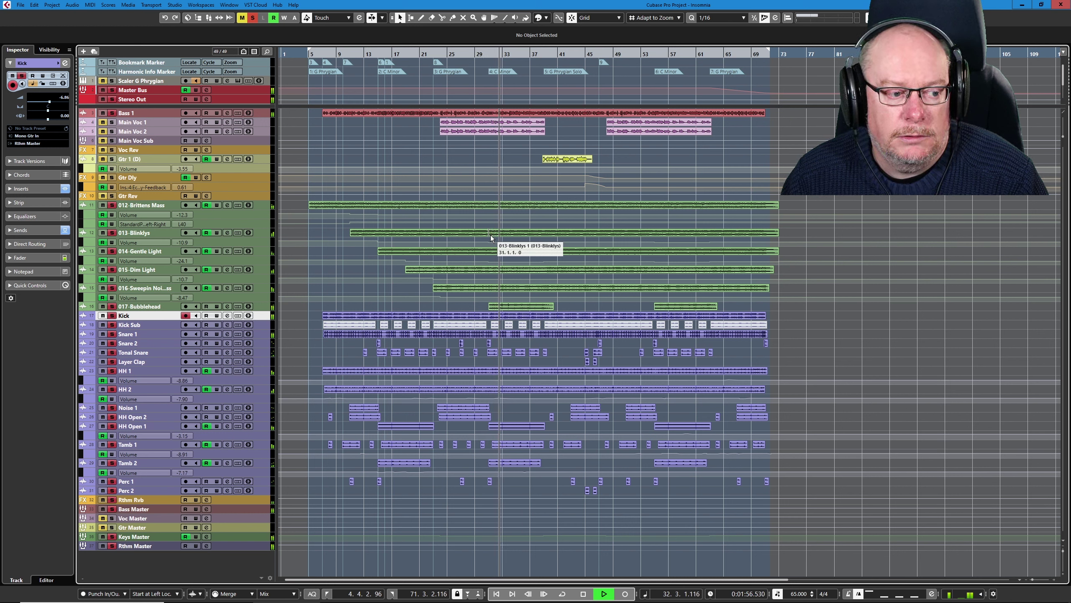
key("space")
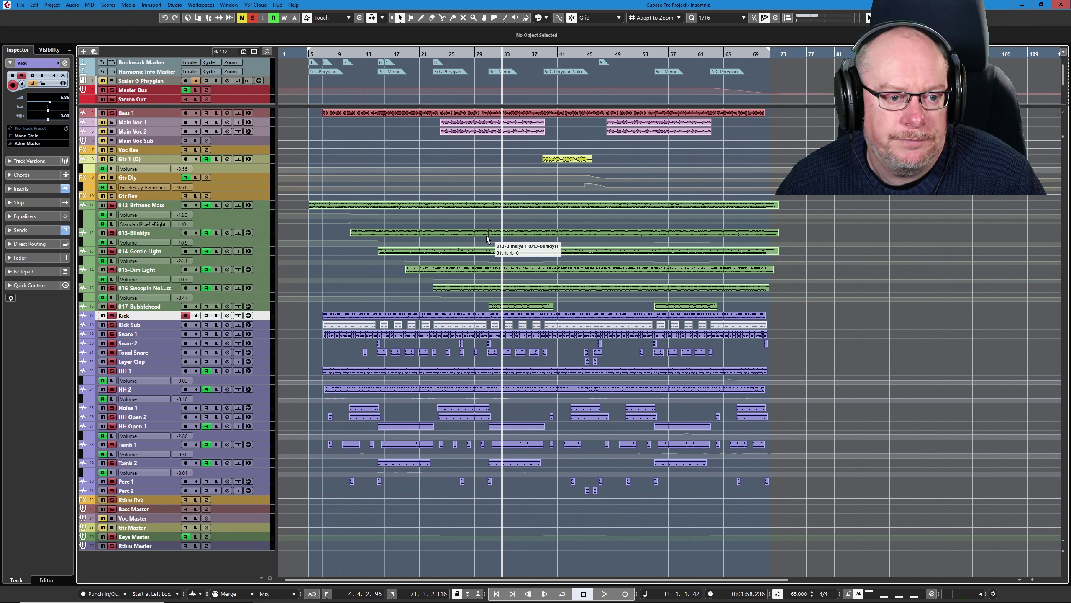
left_click(103, 527)
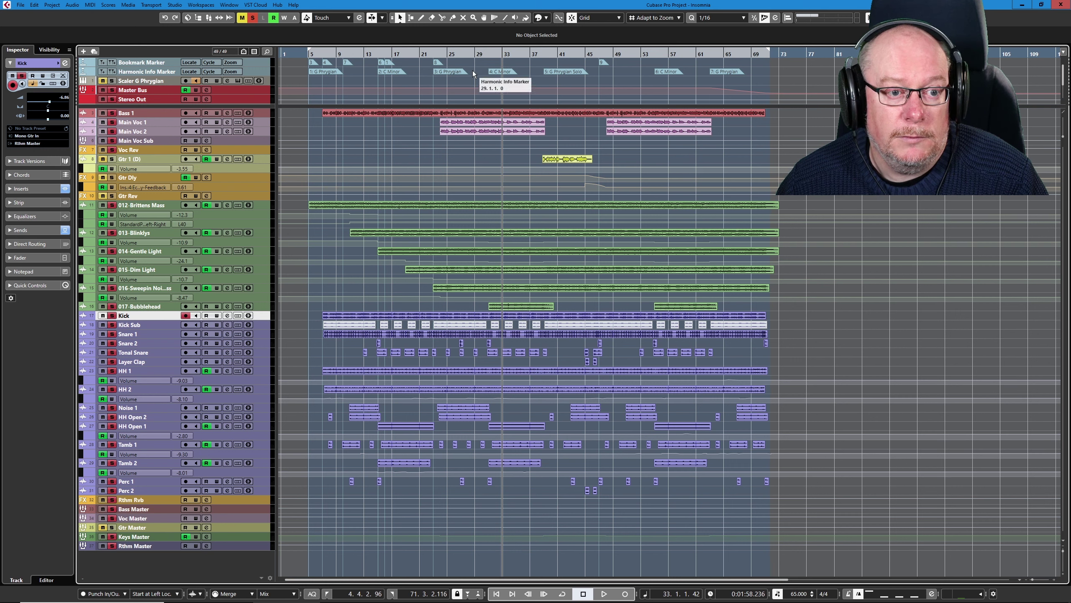
left_click(480, 53)
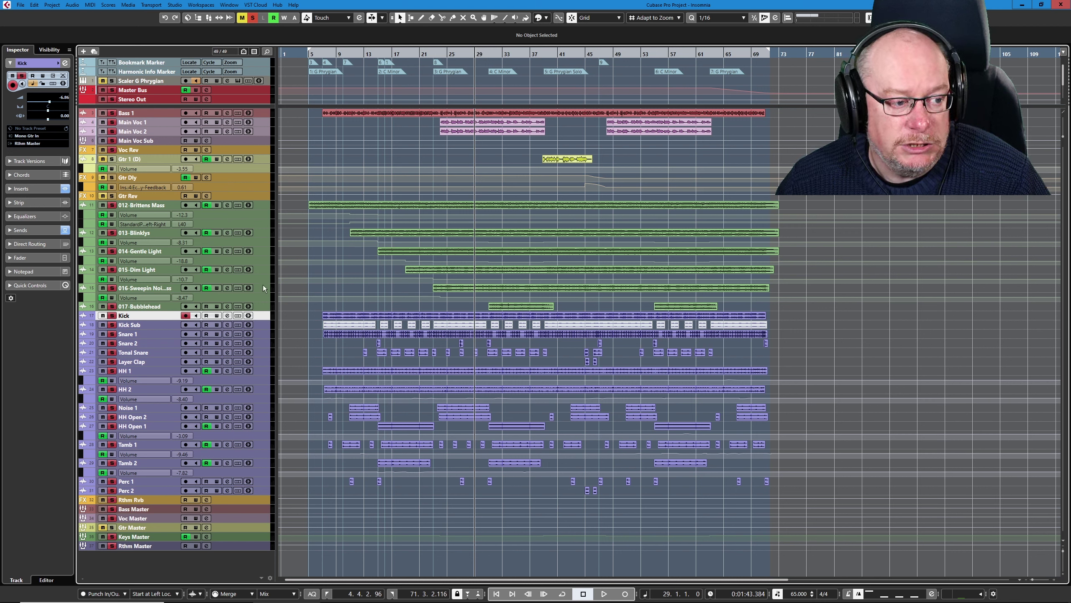
Step: Enlarge the keys tracks and automation lanes from 012-Brittens Mass through 016-Sweepin Noise Bass, plus Keys Master, to examine their volume automation
left_click(257, 214)
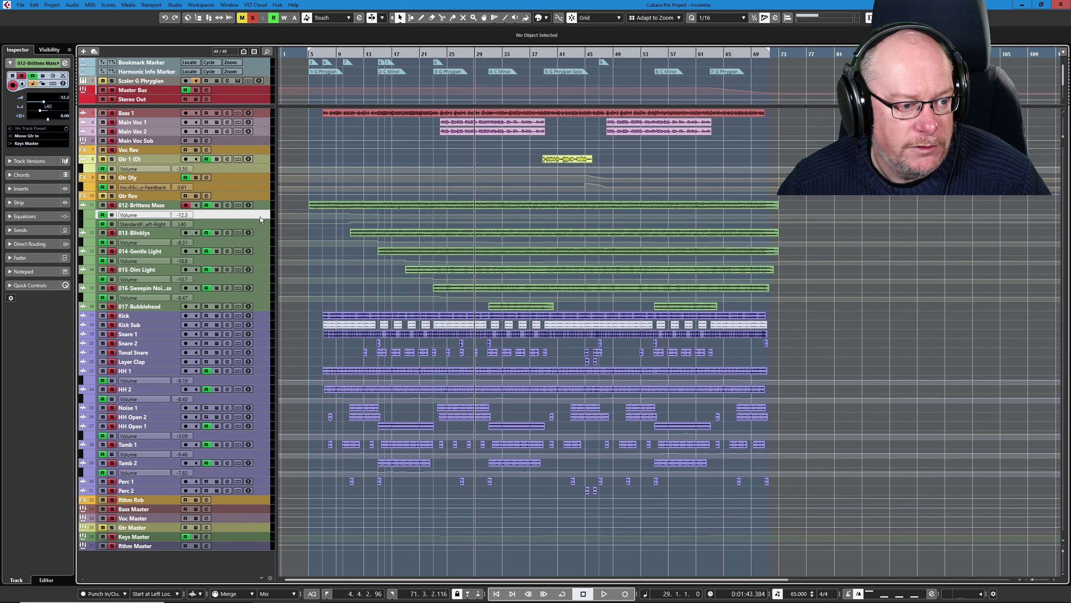
left_click(258, 298, "shift")
left_click_drag(258, 301, 245, 337)
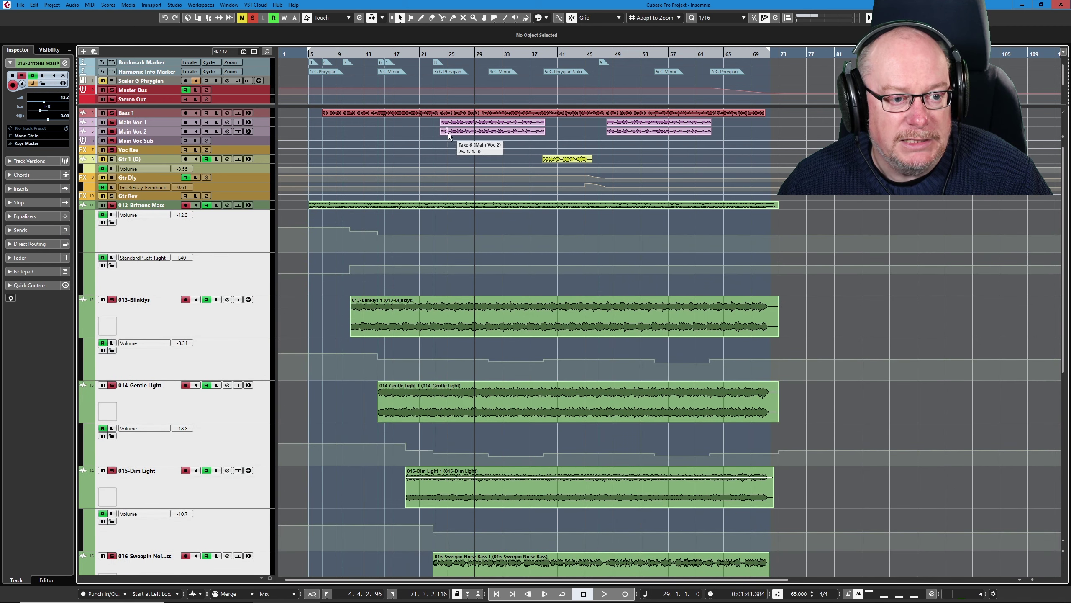
scroll(198, 403, "down", 6)
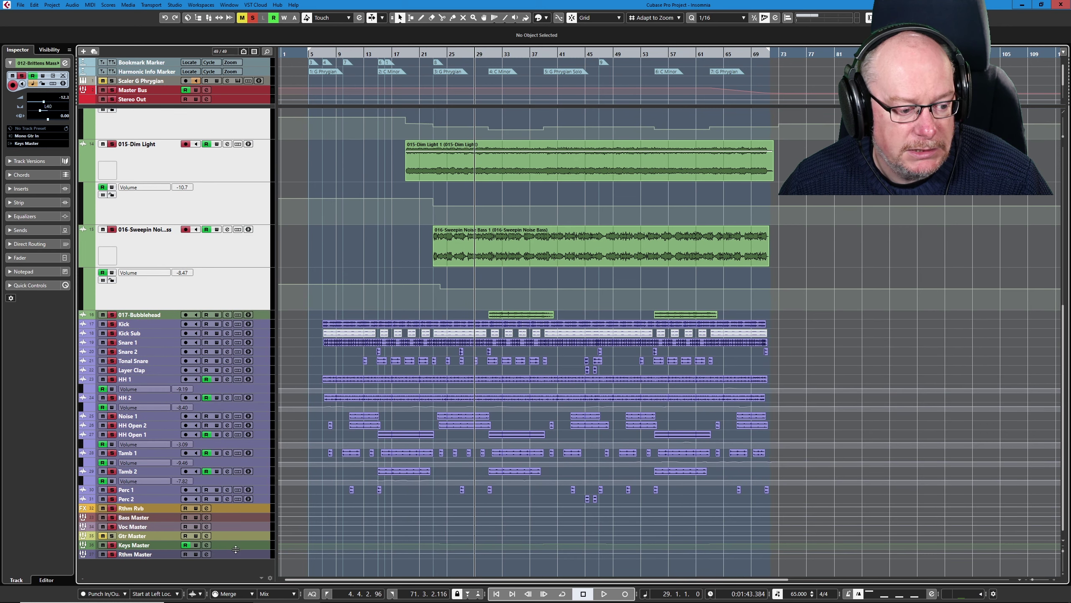
left_click_drag(235, 548, 235, 565)
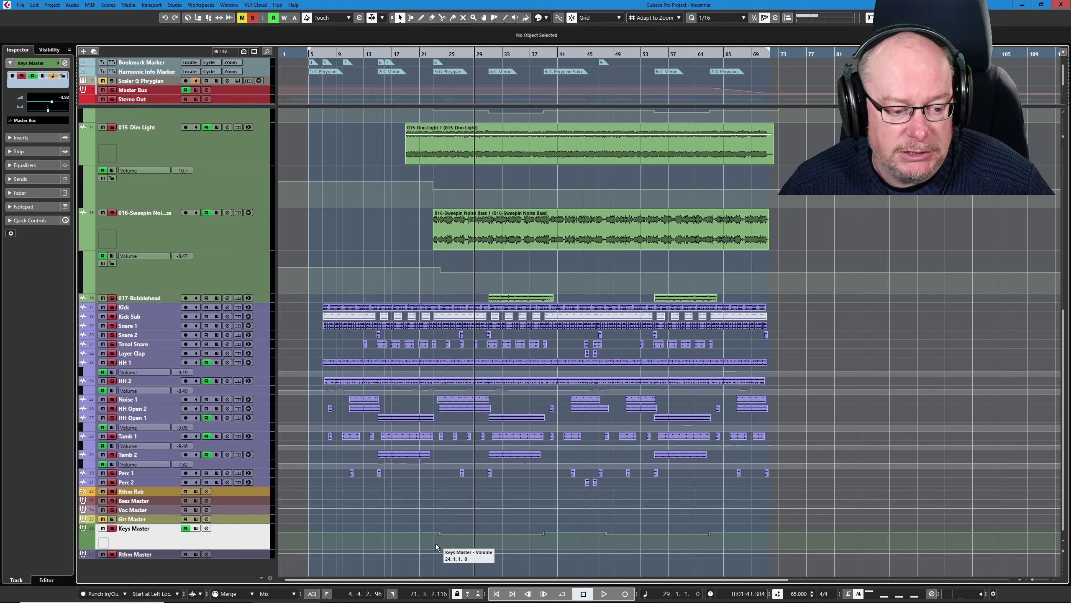
scroll(179, 452, "up", 10)
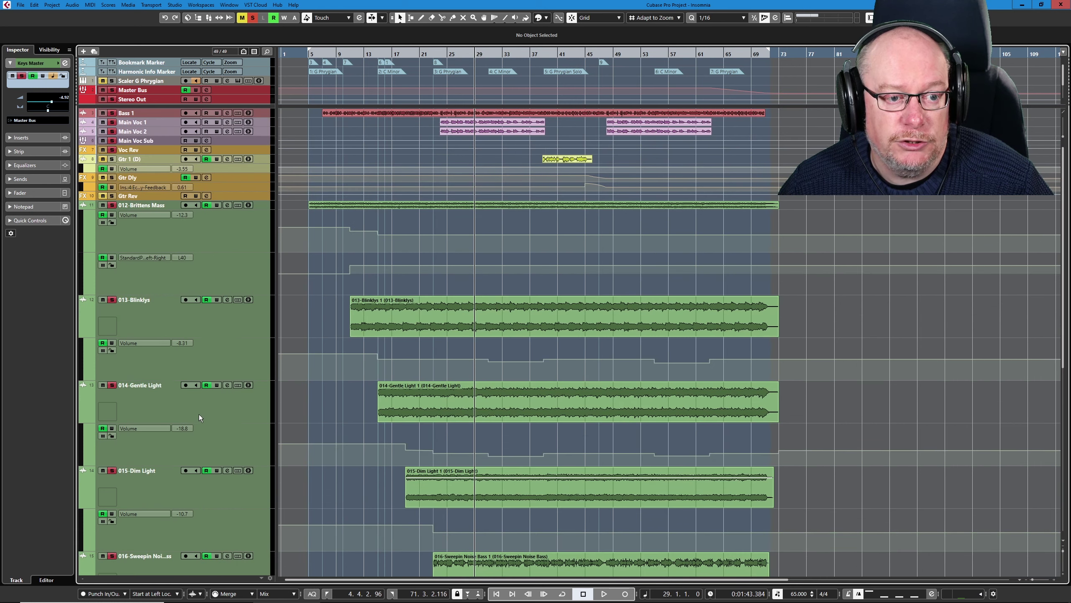
Step: Play the mix while reviewing the keys automation, shrink all tracks back to compact height, and stop playback
key("space")
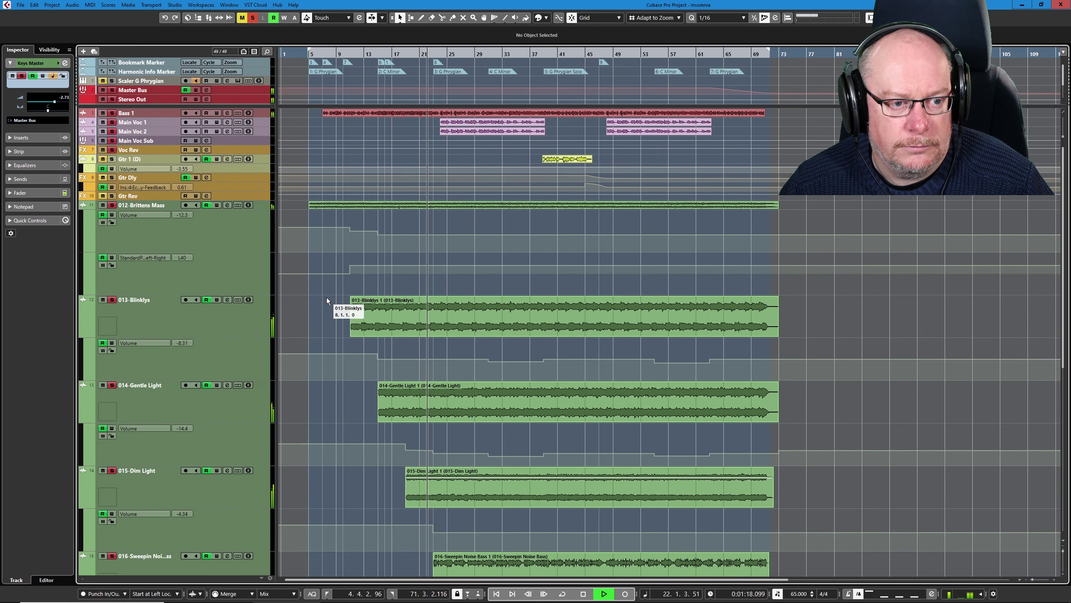
scroll(156, 408, "down", 10)
scroll(169, 397, "up", 10)
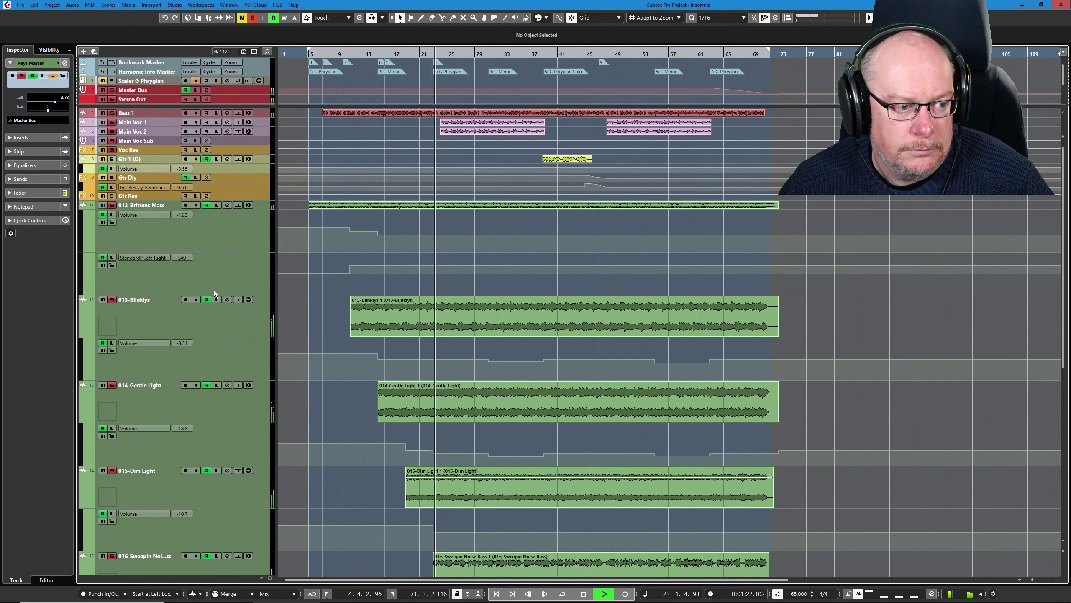
scroll(246, 269, "down", 3)
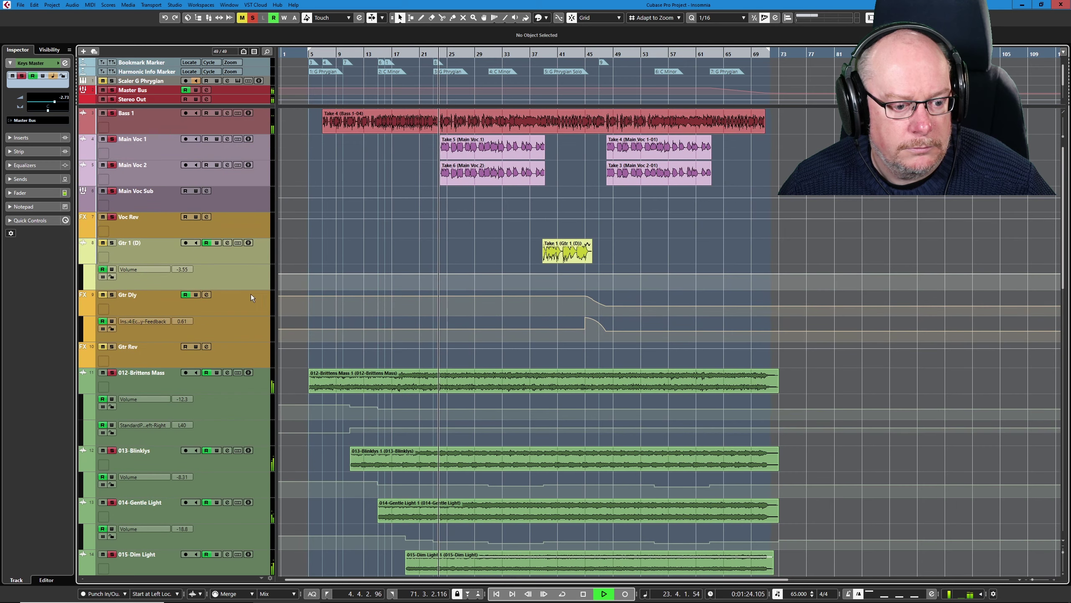
scroll(246, 328, "down", 4)
key("shift+g")
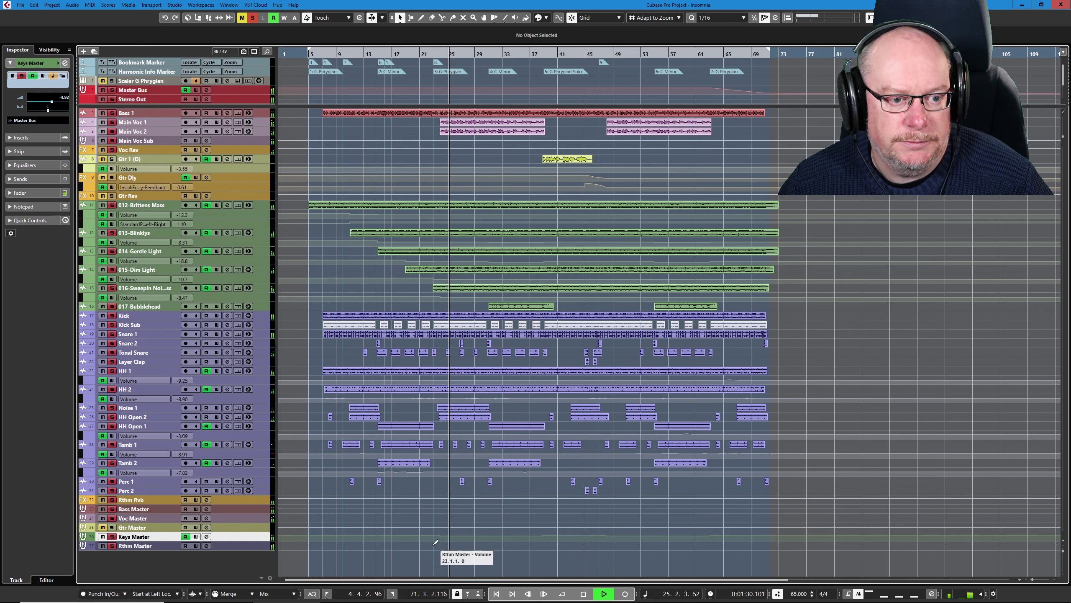
key("space")
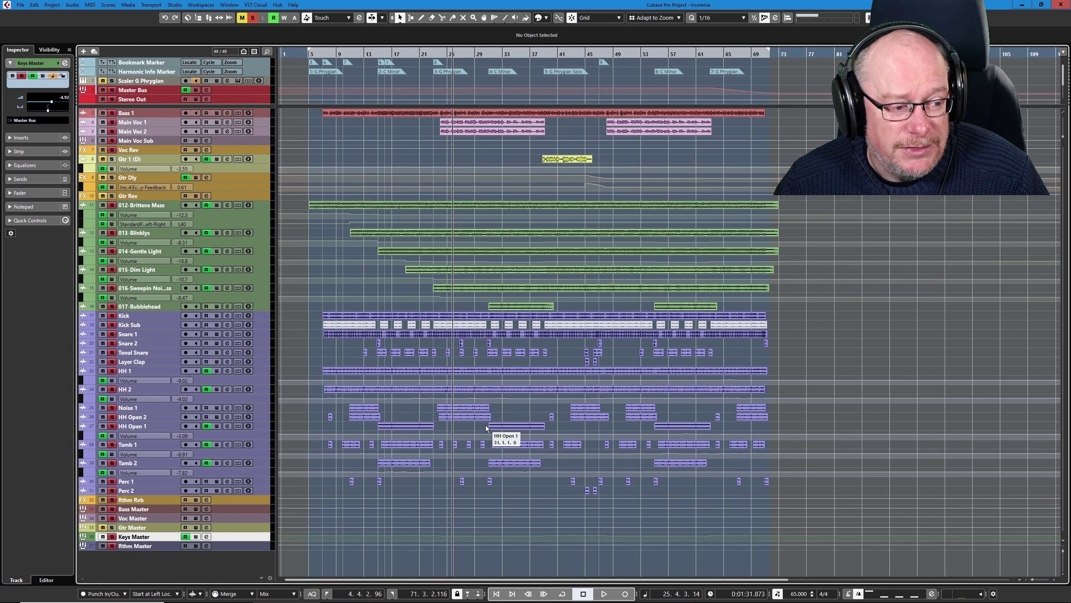
Step: Enlarge the HH 2 volume lane, the HH 1 track and the HH 1 volume lane to examine the hi-hat automation
left_click(260, 402)
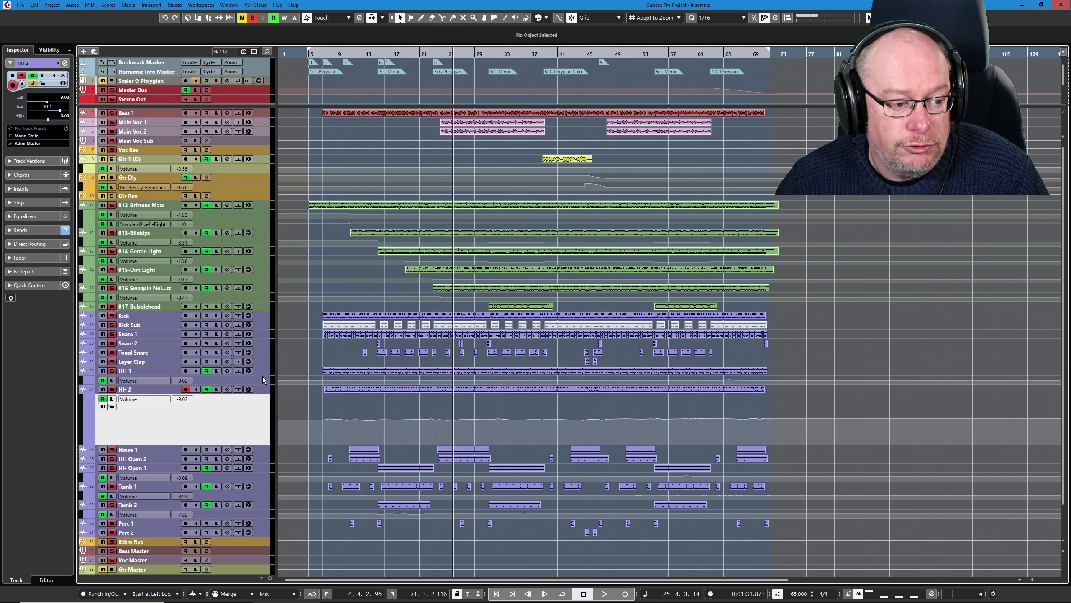
left_click(264, 374)
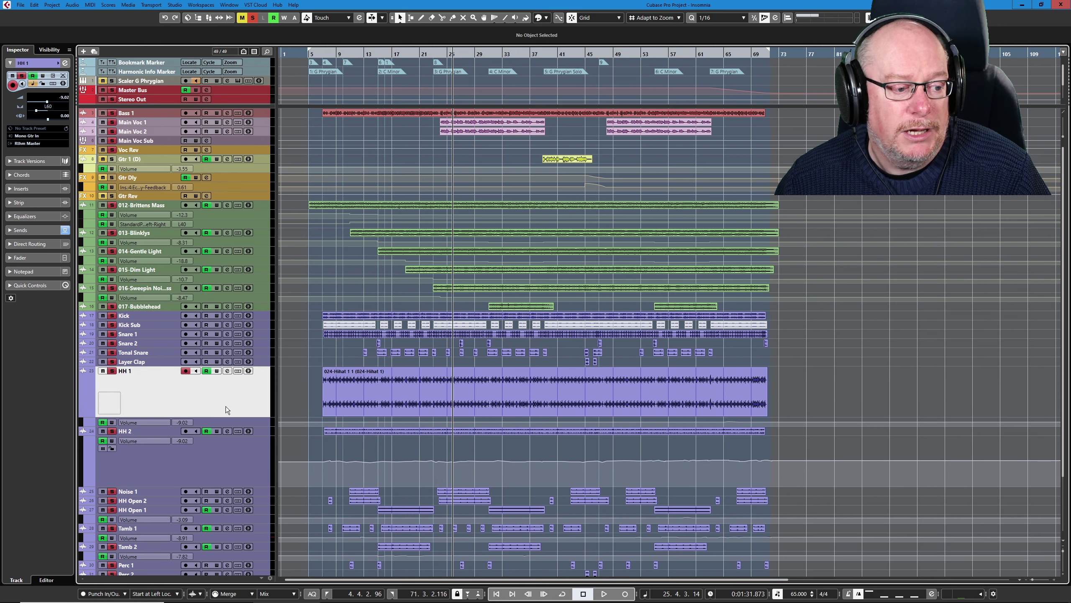
left_click(260, 424)
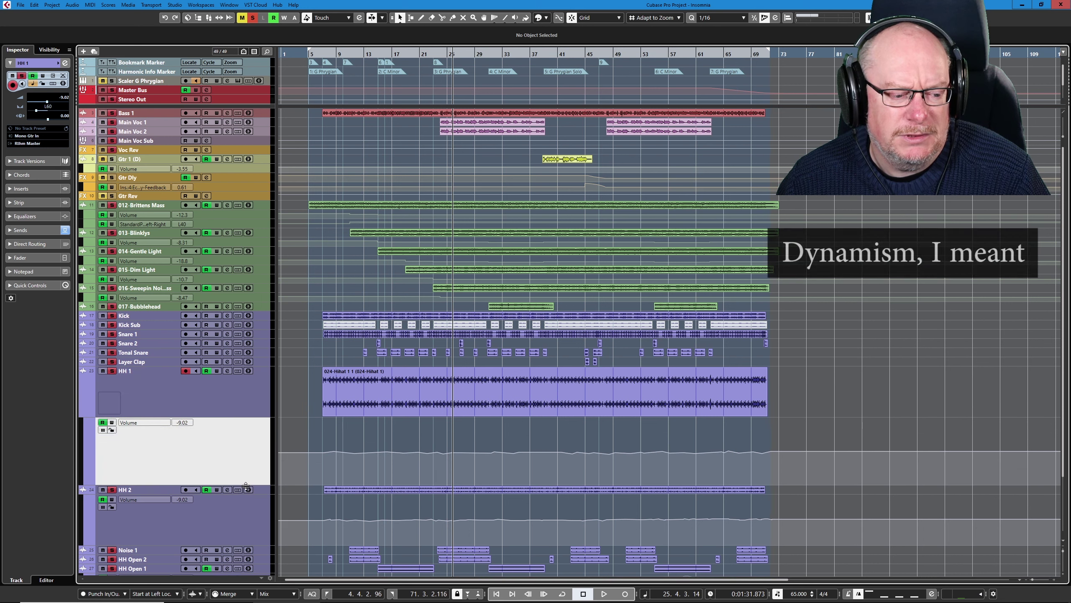